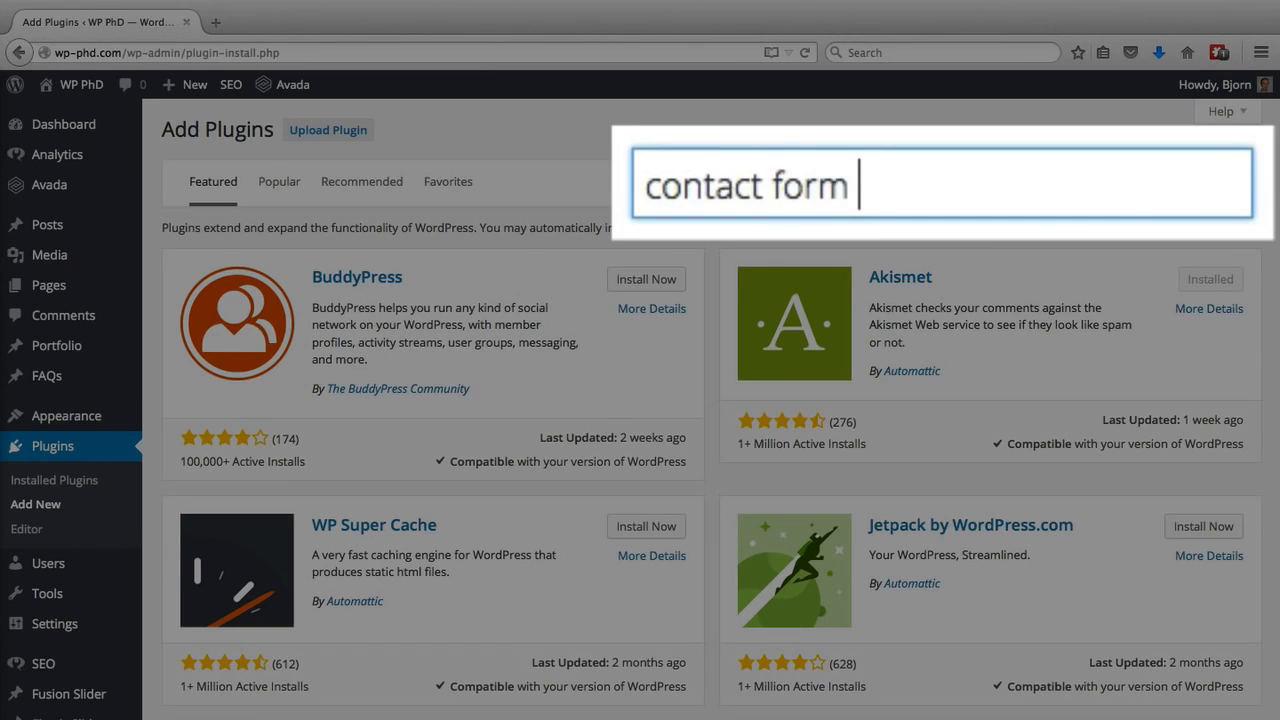
Search the plugin directory for "contact form 7", and install and activate the Contact Form 7 plugin
{"action": "key", "text": "Return"}
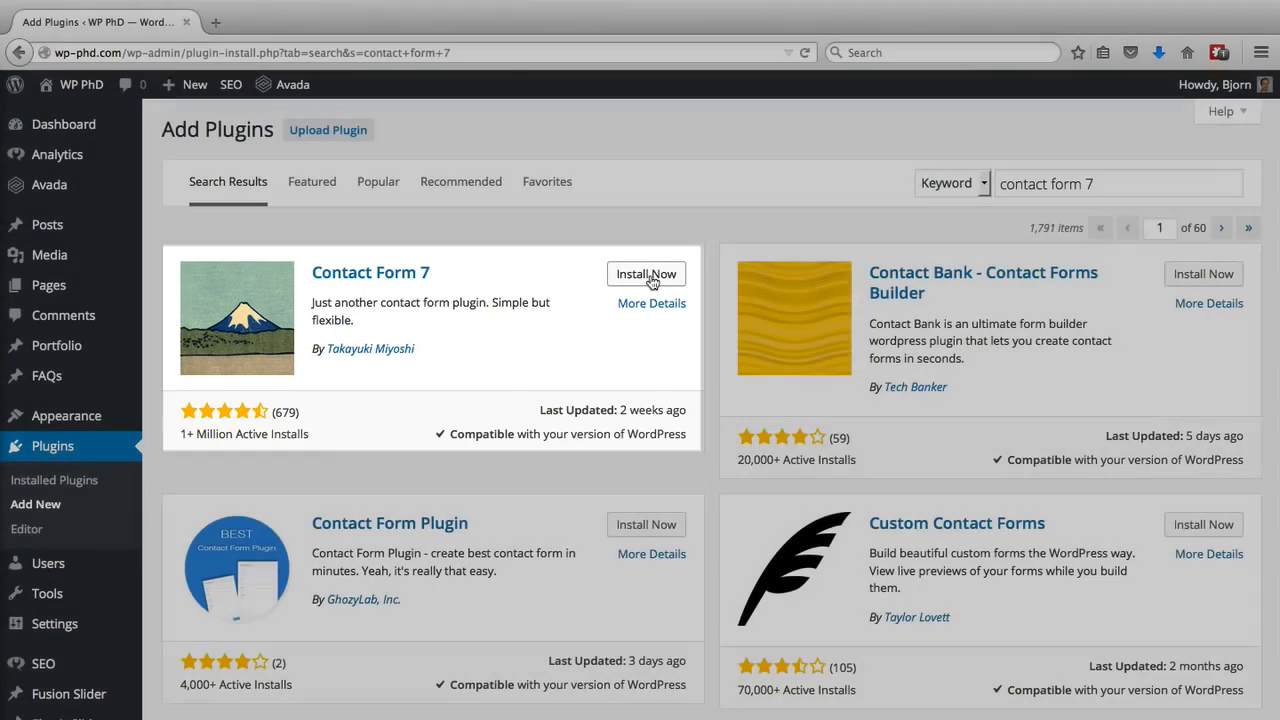
{"action": "left_click", "coordinate": [648, 275]}
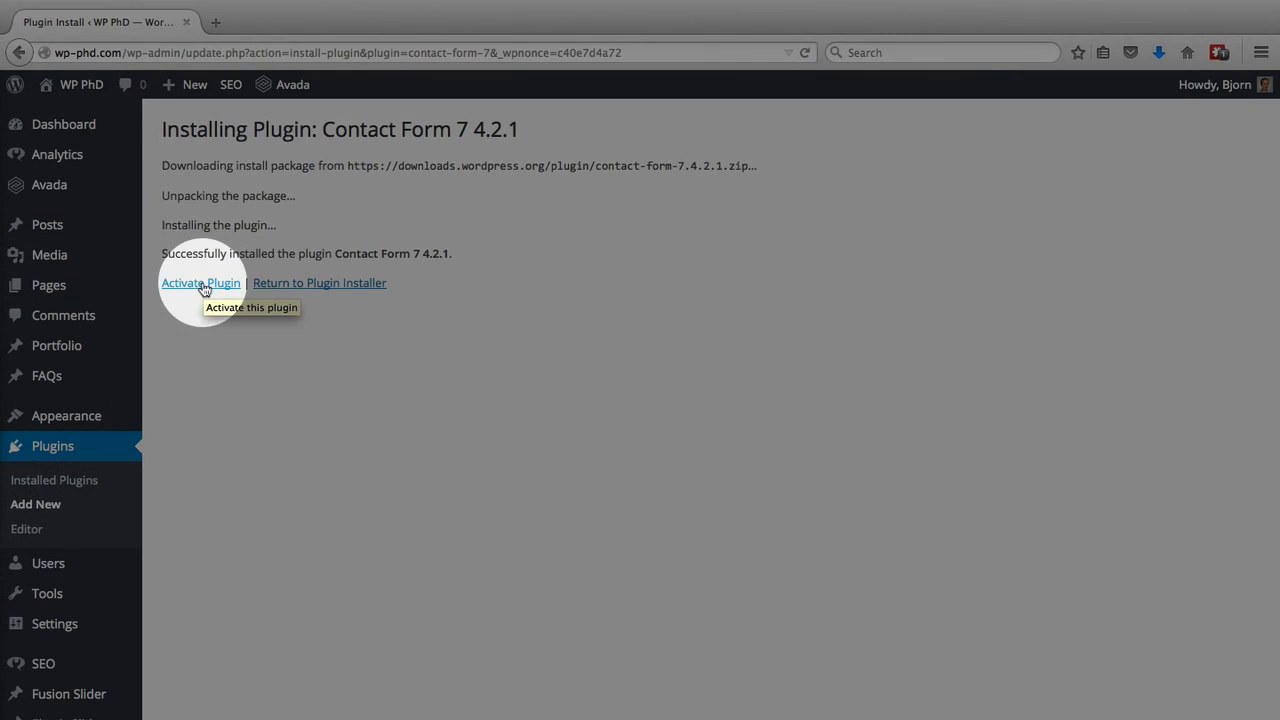
{"action": "left_click", "coordinate": [203, 284]}
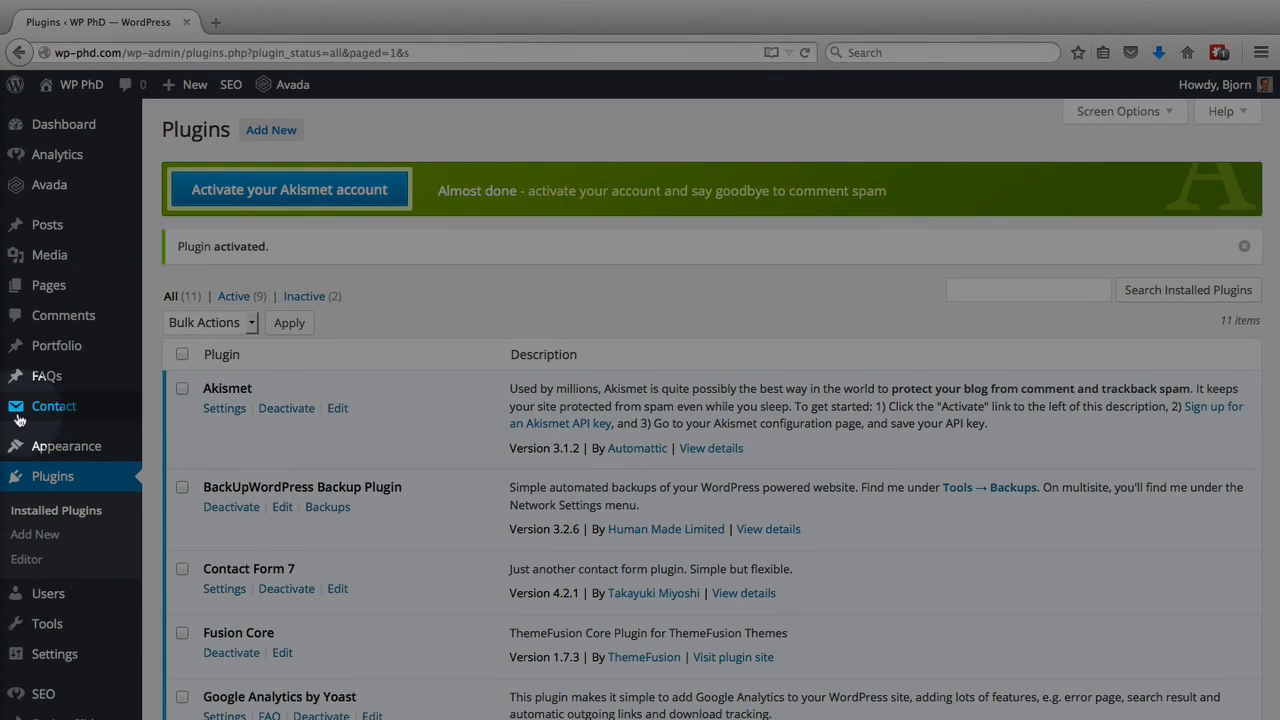
Open Contact form 1 from the list of contact forms for editing and review its form template
{"action": "mouse_move", "coordinate": [62, 414]}
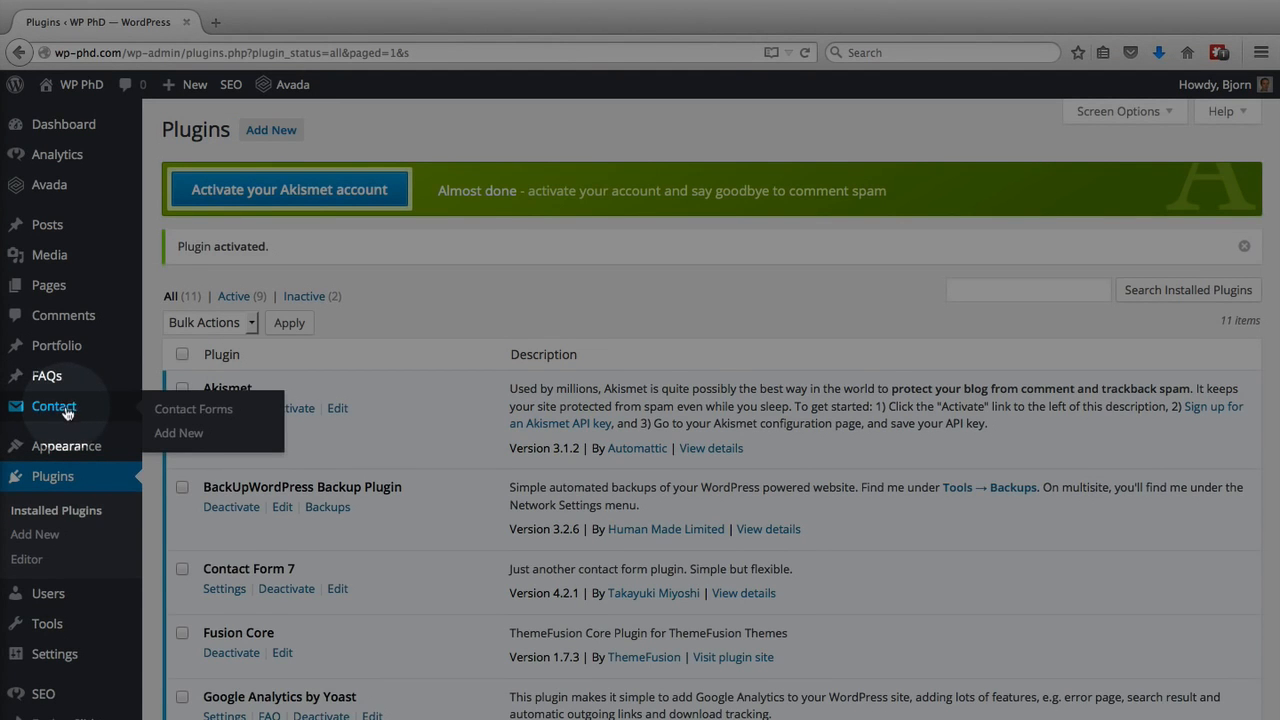
{"action": "left_click", "coordinate": [190, 419]}
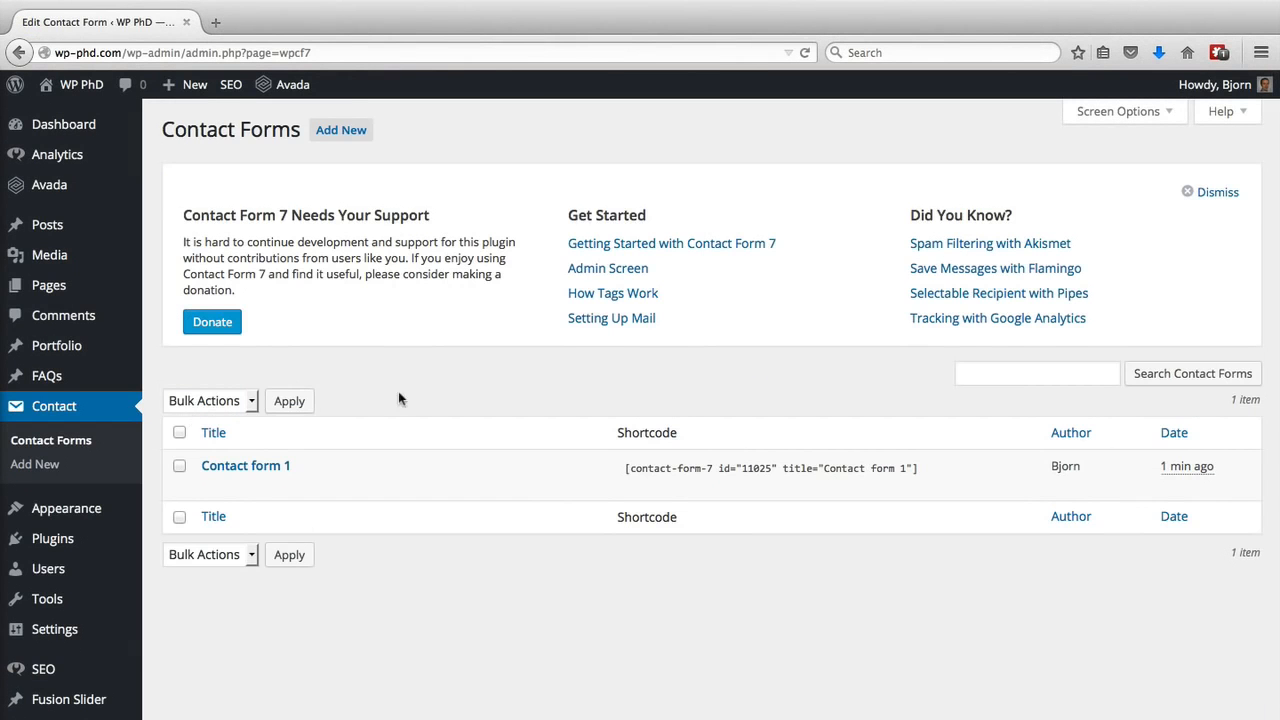
{"action": "mouse_move", "coordinate": [376, 488]}
{"action": "left_click_drag", "start_coordinate": [625, 469], "coordinate": [933, 469]}
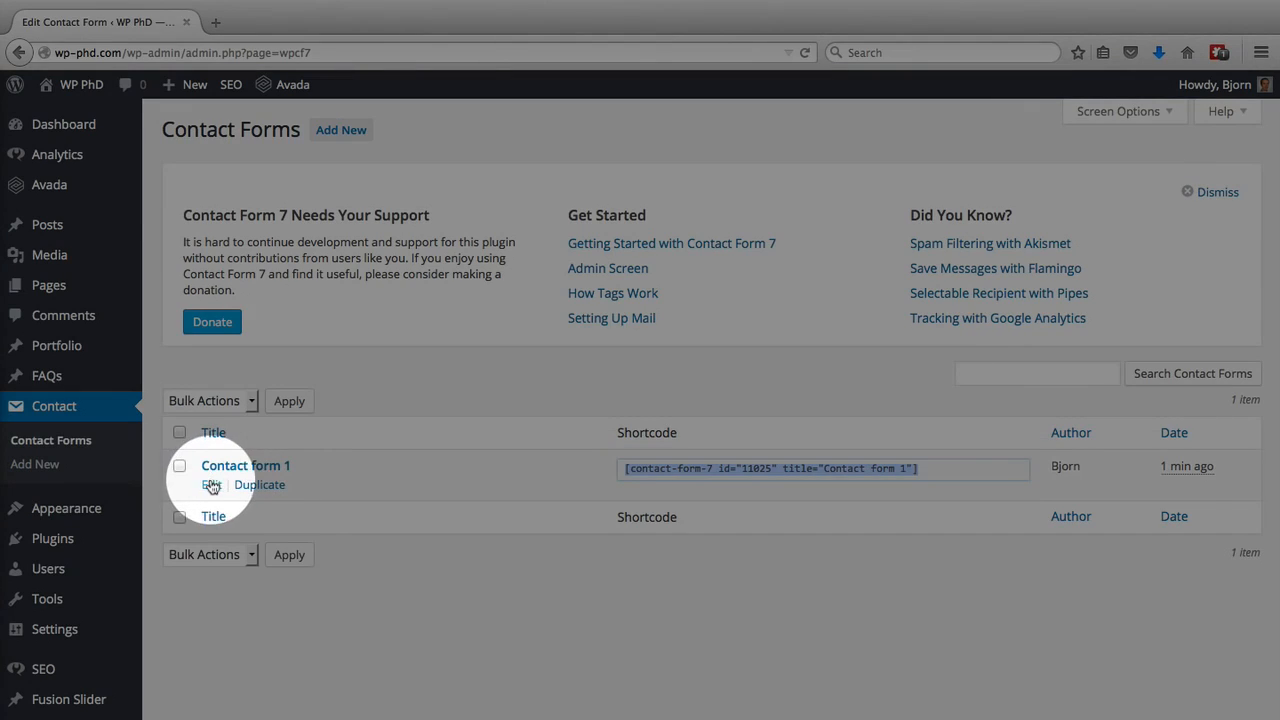
{"action": "left_click", "coordinate": [211, 486]}
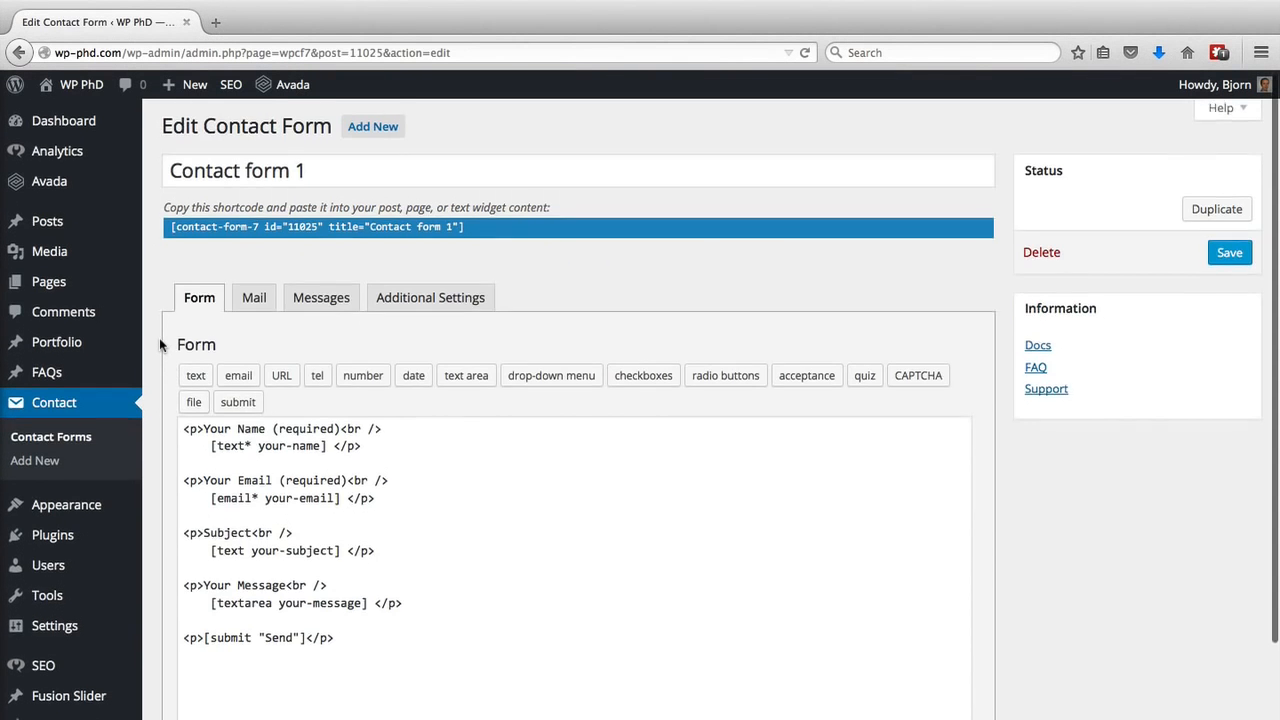
{"action": "scroll", "coordinate": [159, 337], "scroll_direction": "down", "scroll_amount": 1}
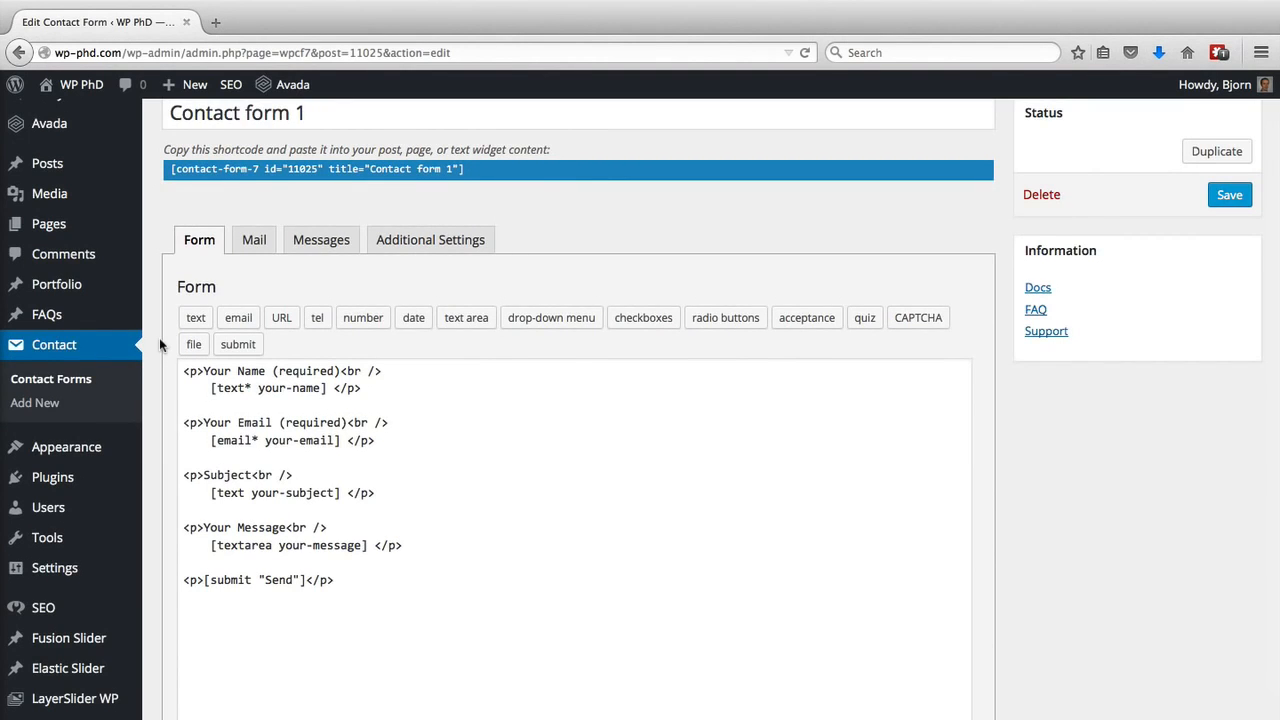
{"action": "scroll", "coordinate": [159, 337], "scroll_direction": "down", "scroll_amount": 1}
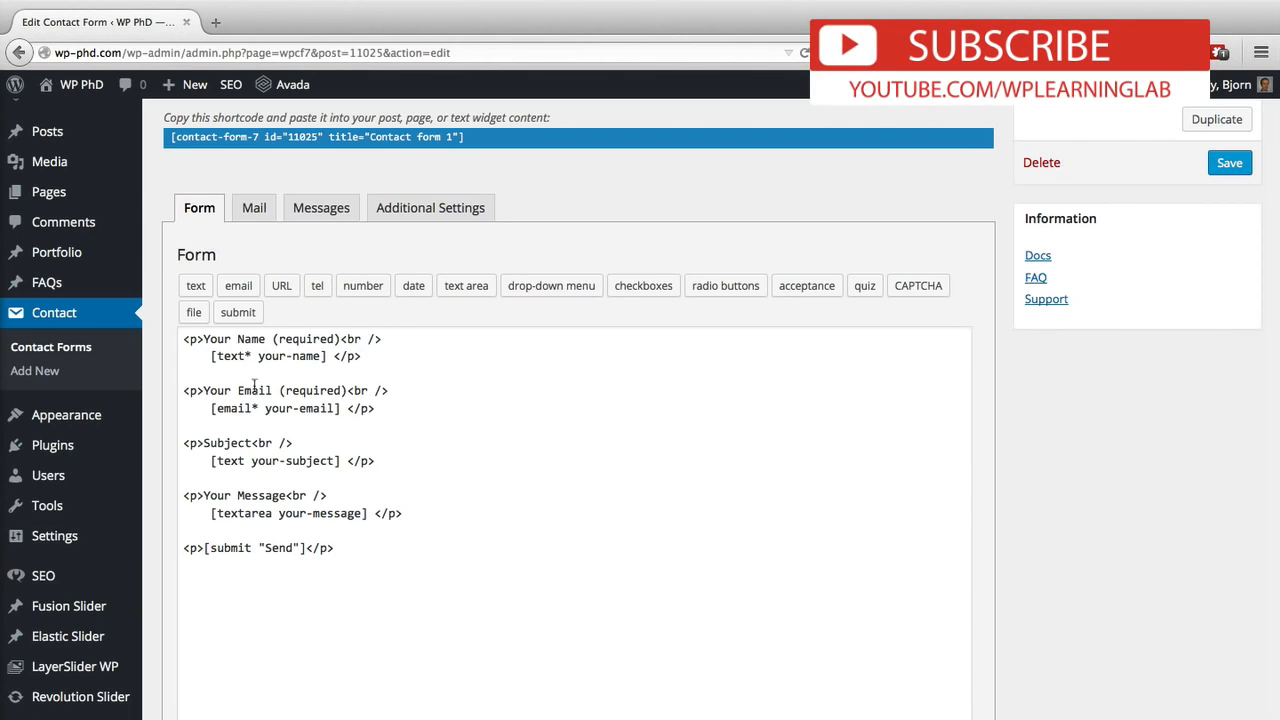
Copy the complete shortcode of Contact form 1
{"action": "scroll", "coordinate": [160, 250], "scroll_direction": "up", "scroll_amount": 1}
{"action": "scroll", "coordinate": [161, 251], "scroll_direction": "up", "scroll_amount": 1}
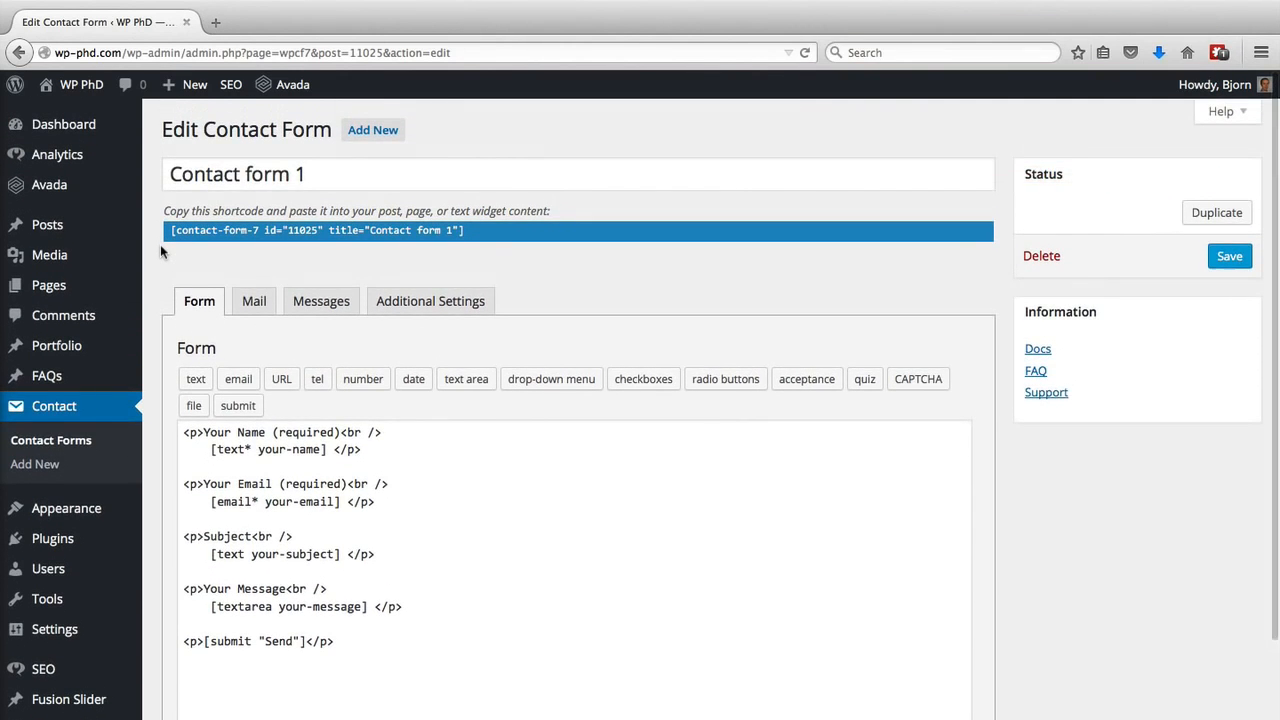
{"action": "left_click", "coordinate": [480, 228]}
{"action": "left_click_drag", "start_coordinate": [421, 220], "coordinate": [493, 229]}
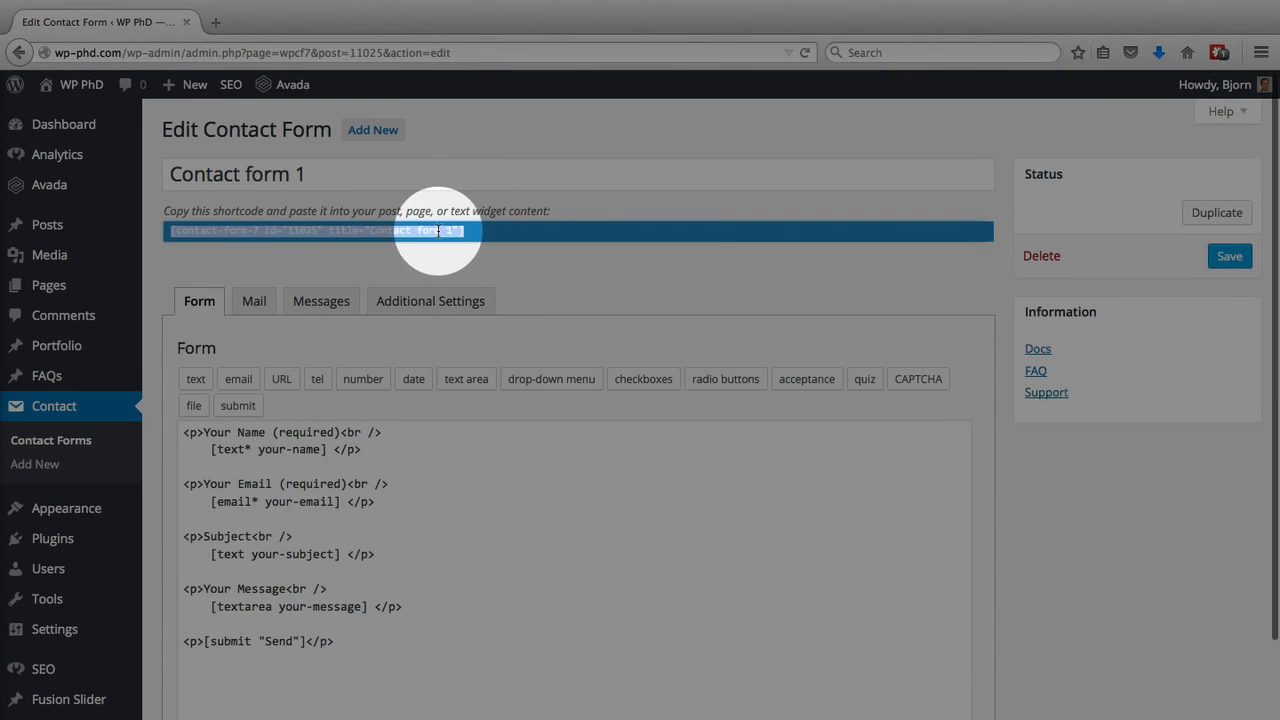
{"action": "right_click", "coordinate": [445, 233]}
{"action": "left_click", "coordinate": [481, 289]}
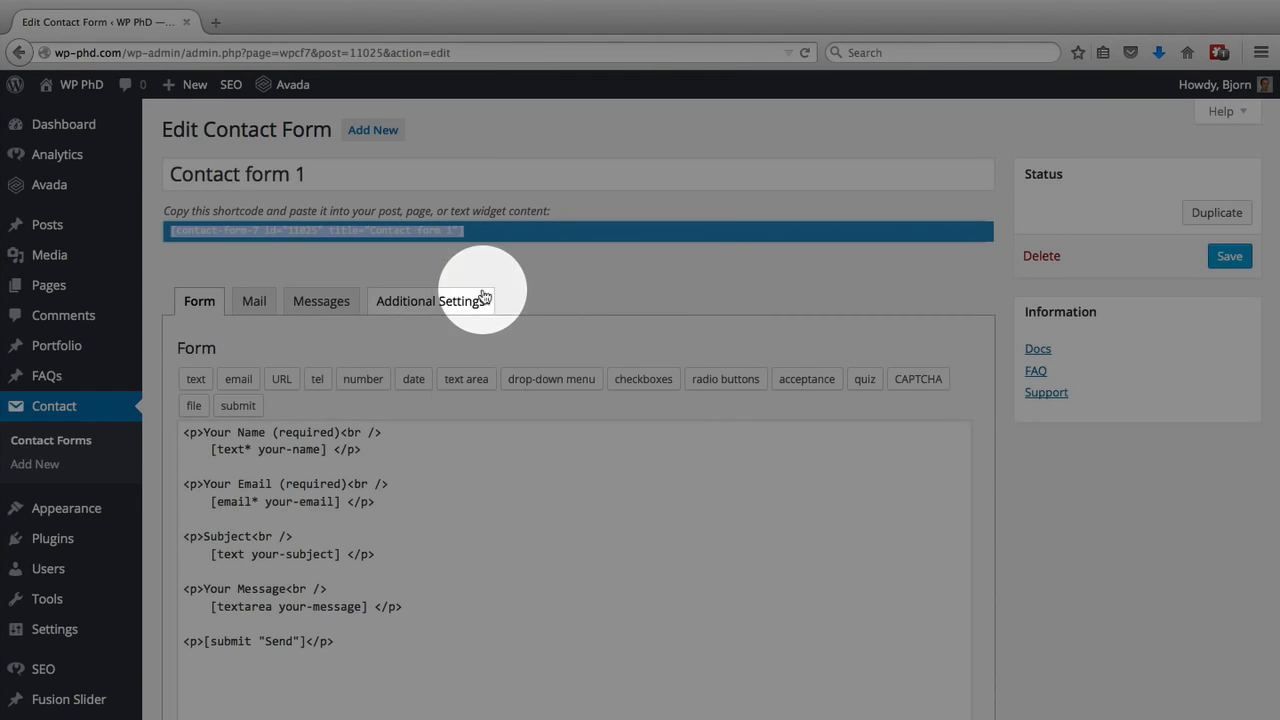
Create a new page with the title "Contact Us"
{"action": "mouse_move", "coordinate": [62, 296]}
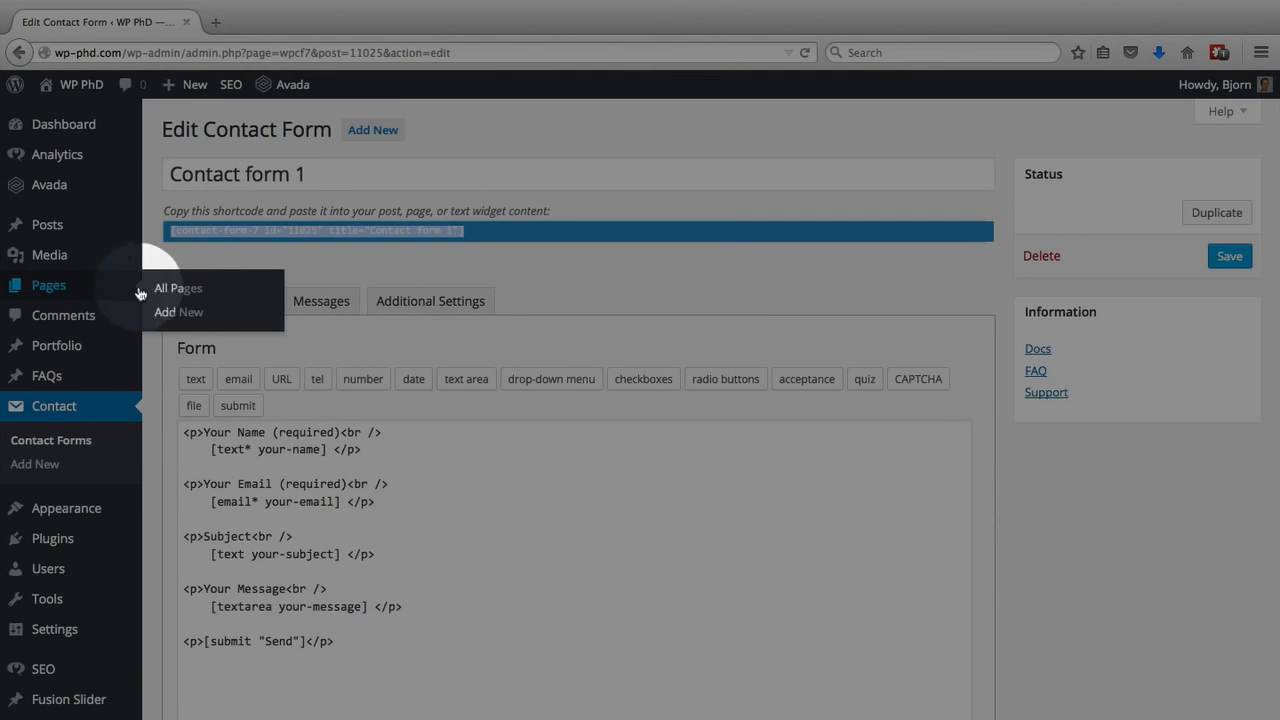
{"action": "left_click", "coordinate": [195, 317]}
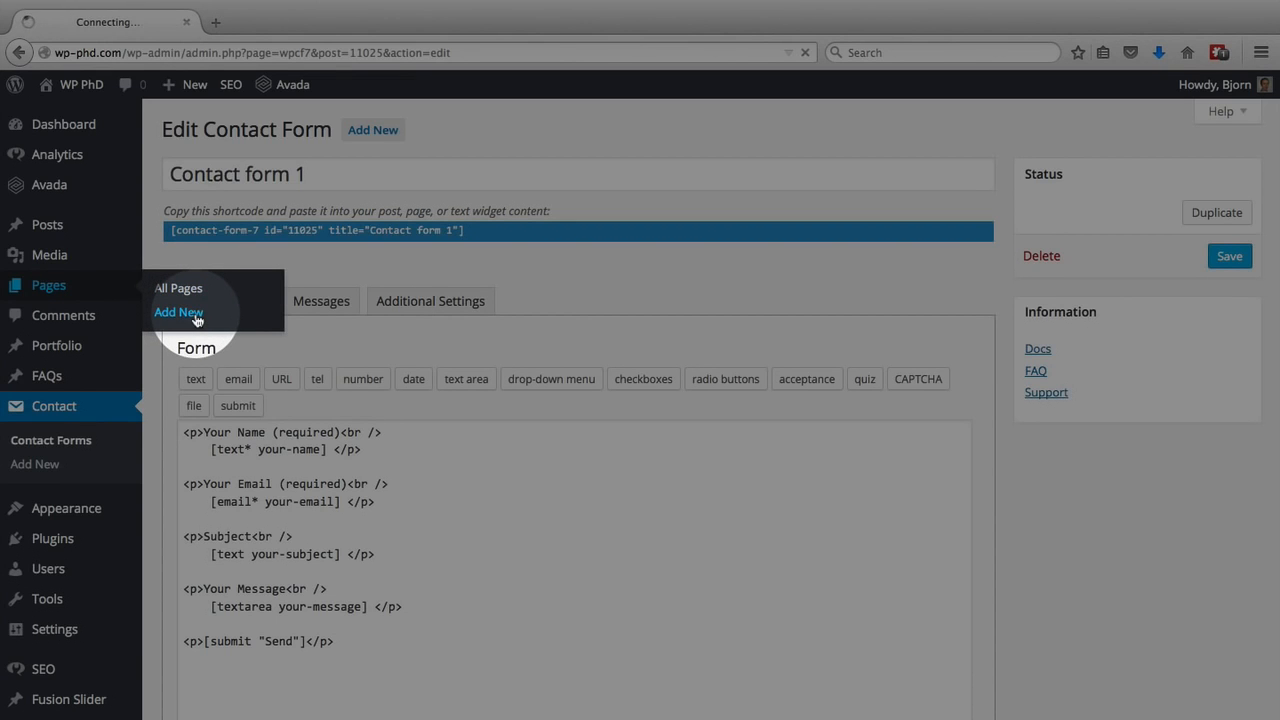
{"action": "type", "text": "Contact Us"}
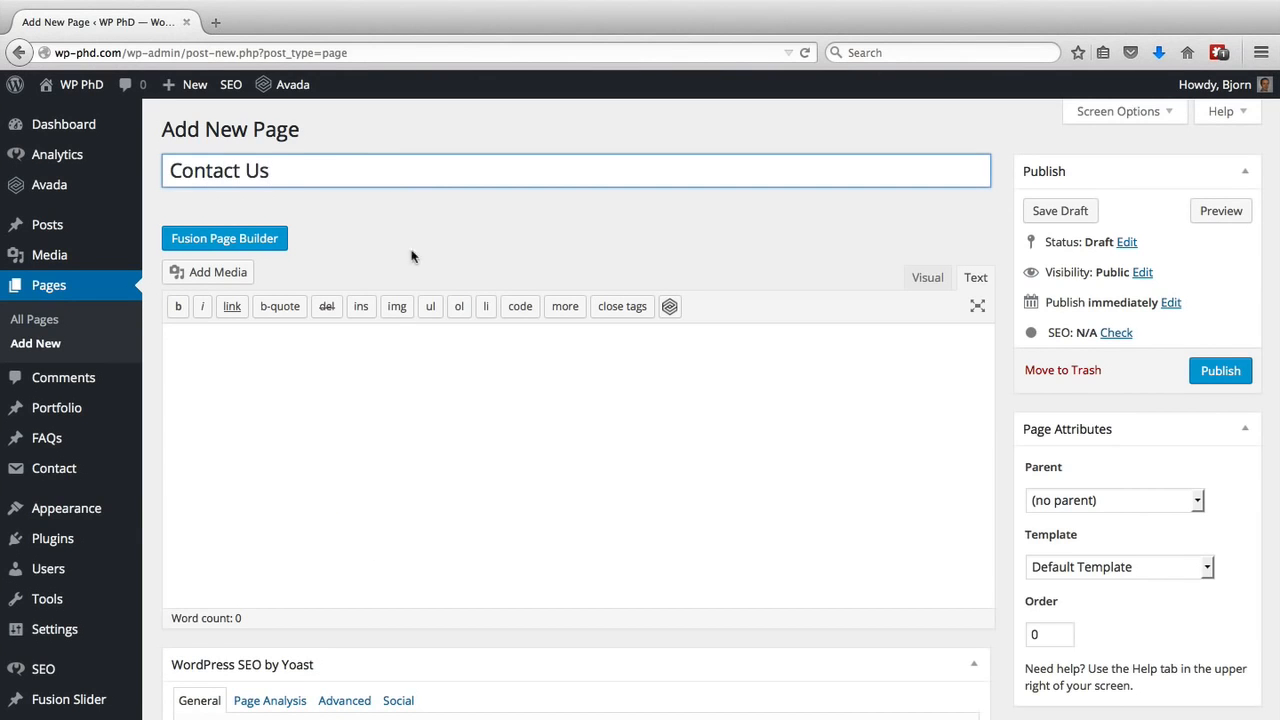
Paste the copied contact form shortcode into the page's text content and publish the page
{"action": "left_click", "coordinate": [403, 334]}
{"action": "right_click", "coordinate": [349, 357]}
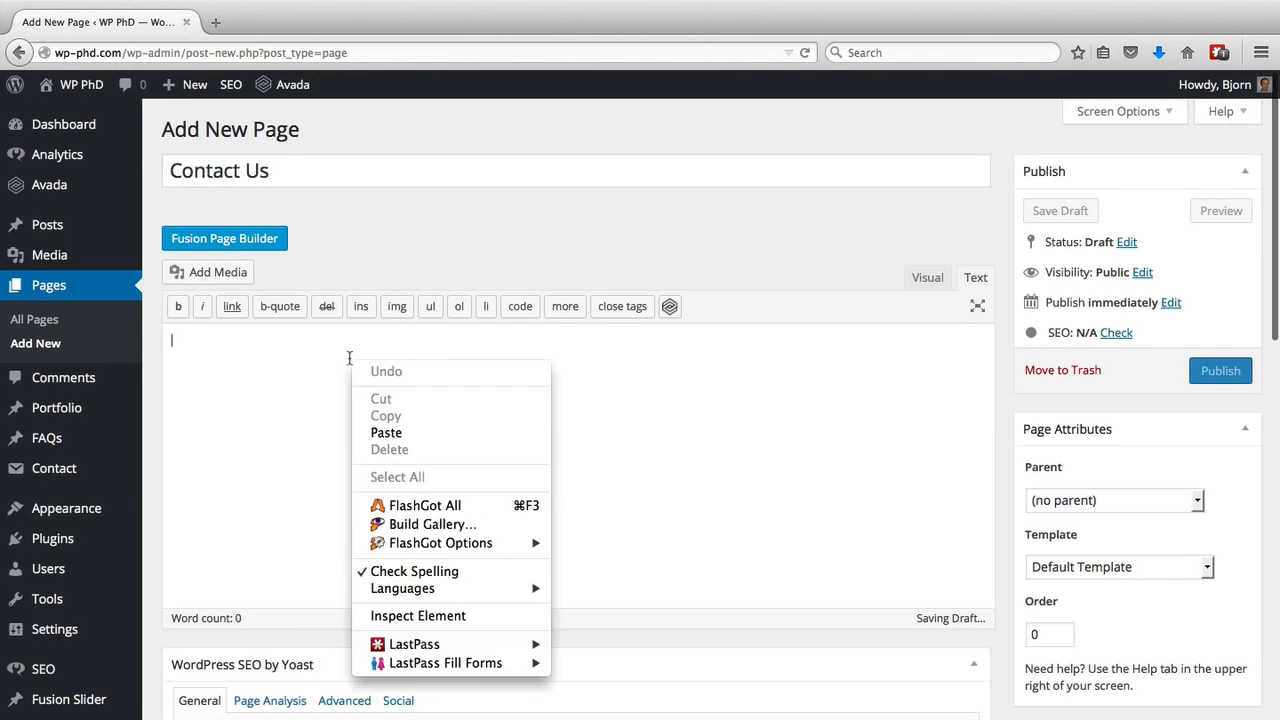
{"action": "left_click", "coordinate": [386, 432]}
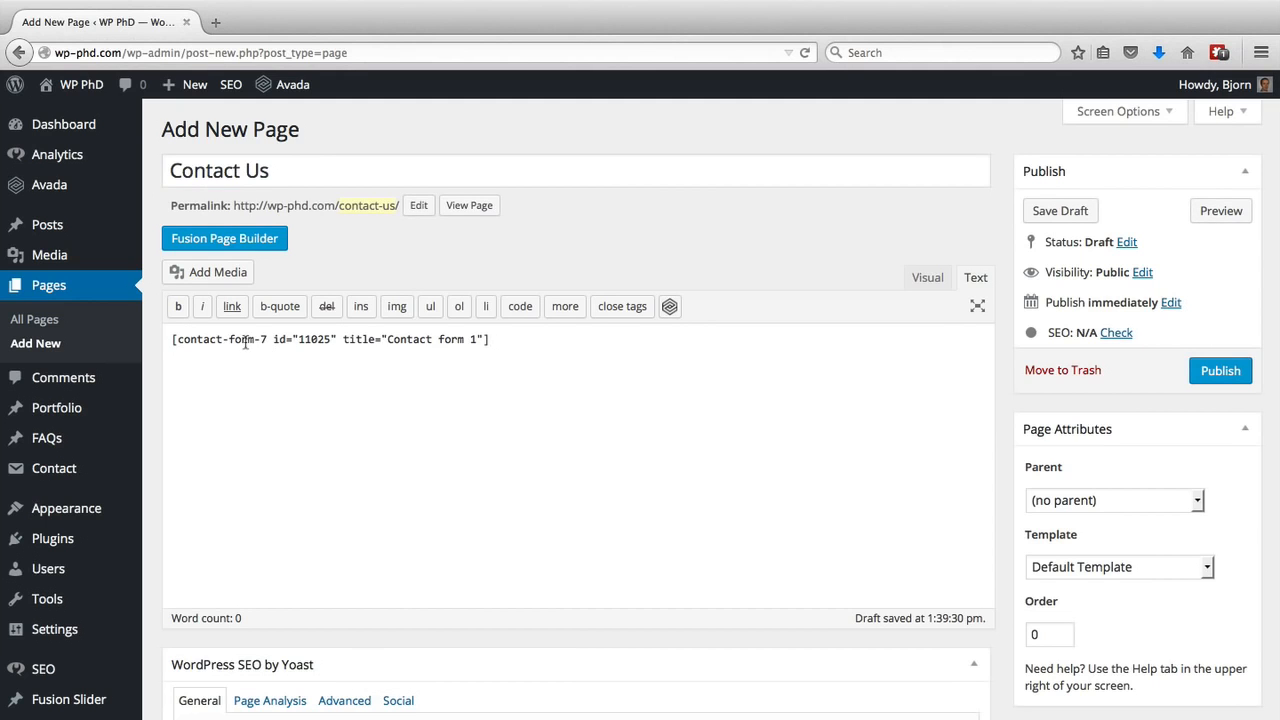
{"action": "left_click", "coordinate": [1213, 383]}
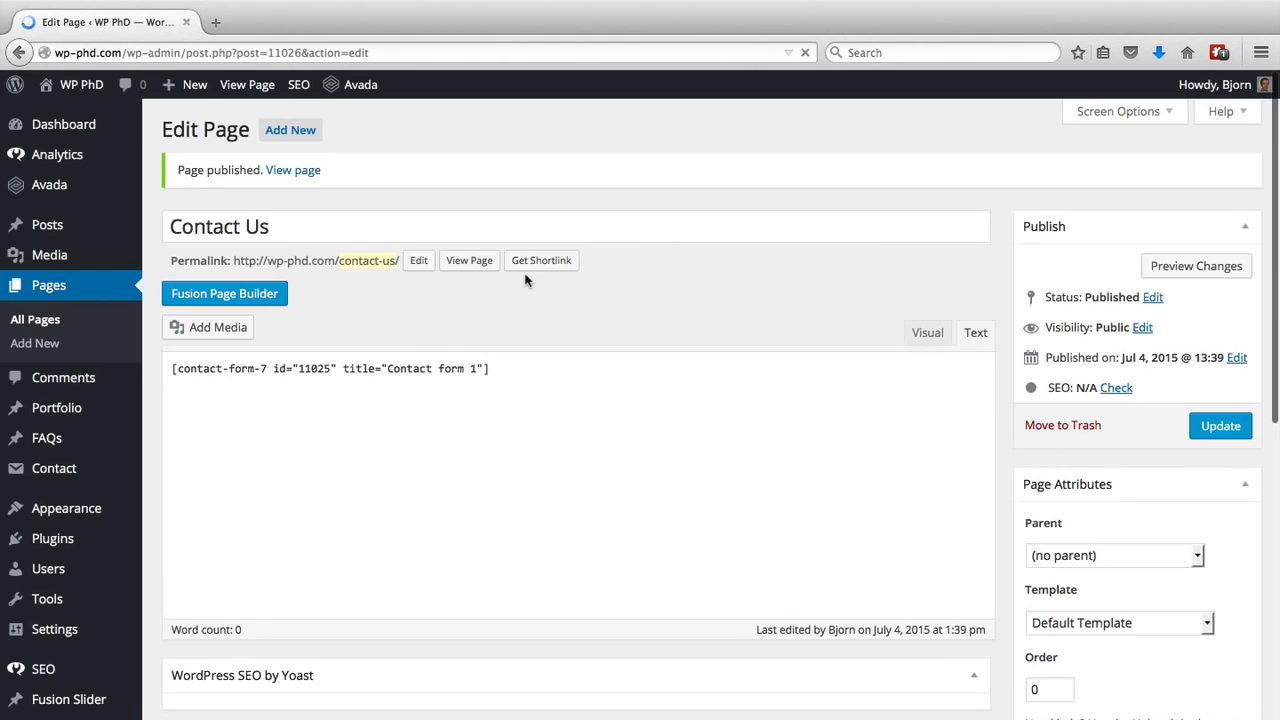
View the published Contact Us page in a new browser tab to check the form
{"action": "right_click", "coordinate": [465, 268]}
{"action": "left_click", "coordinate": [442, 289]}
{"action": "left_click", "coordinate": [471, 268], "text": "super"}
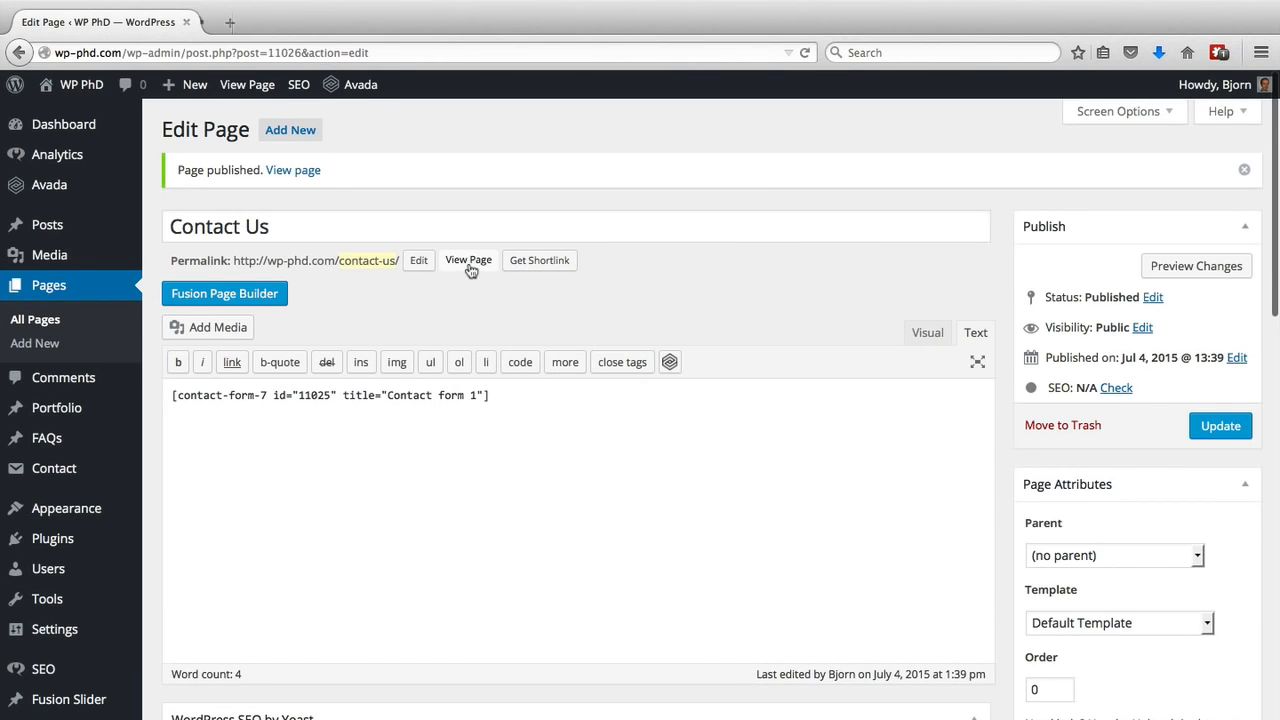
{"action": "left_click", "coordinate": [309, 31]}
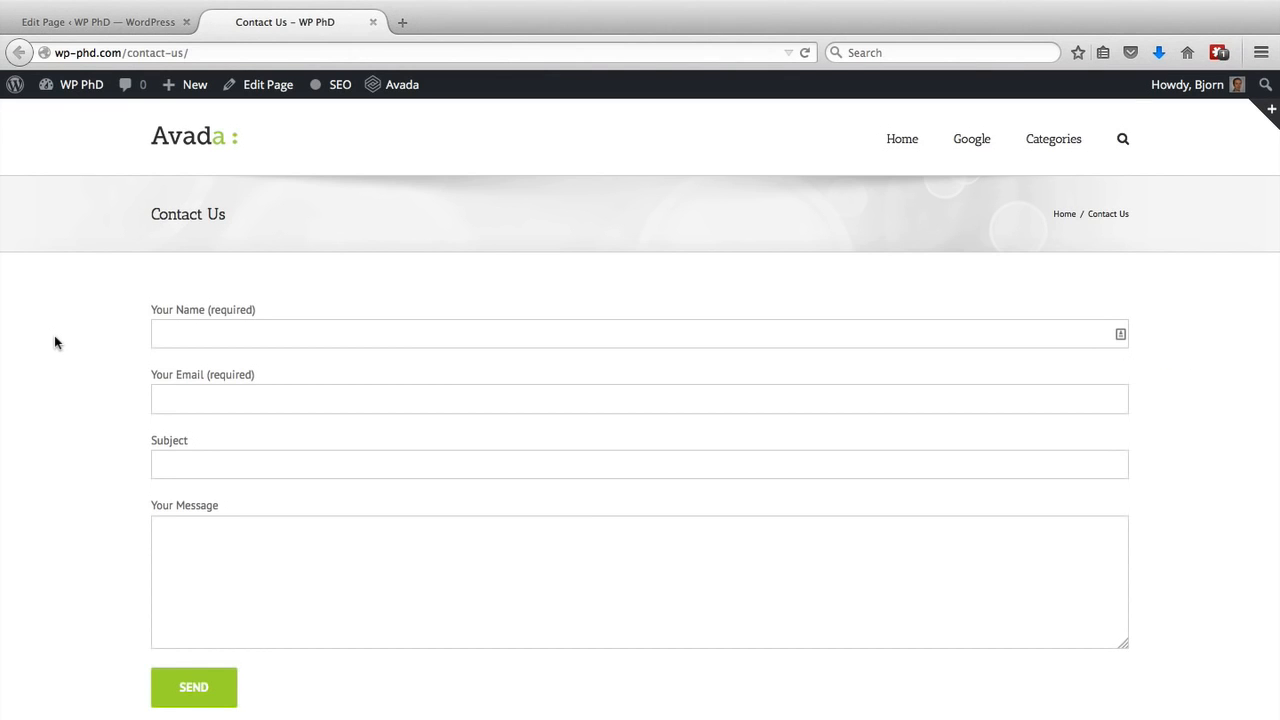
Return to the admin browser tab and open Contact form 1 for editing to review its form fields
{"action": "left_click", "coordinate": [104, 22]}
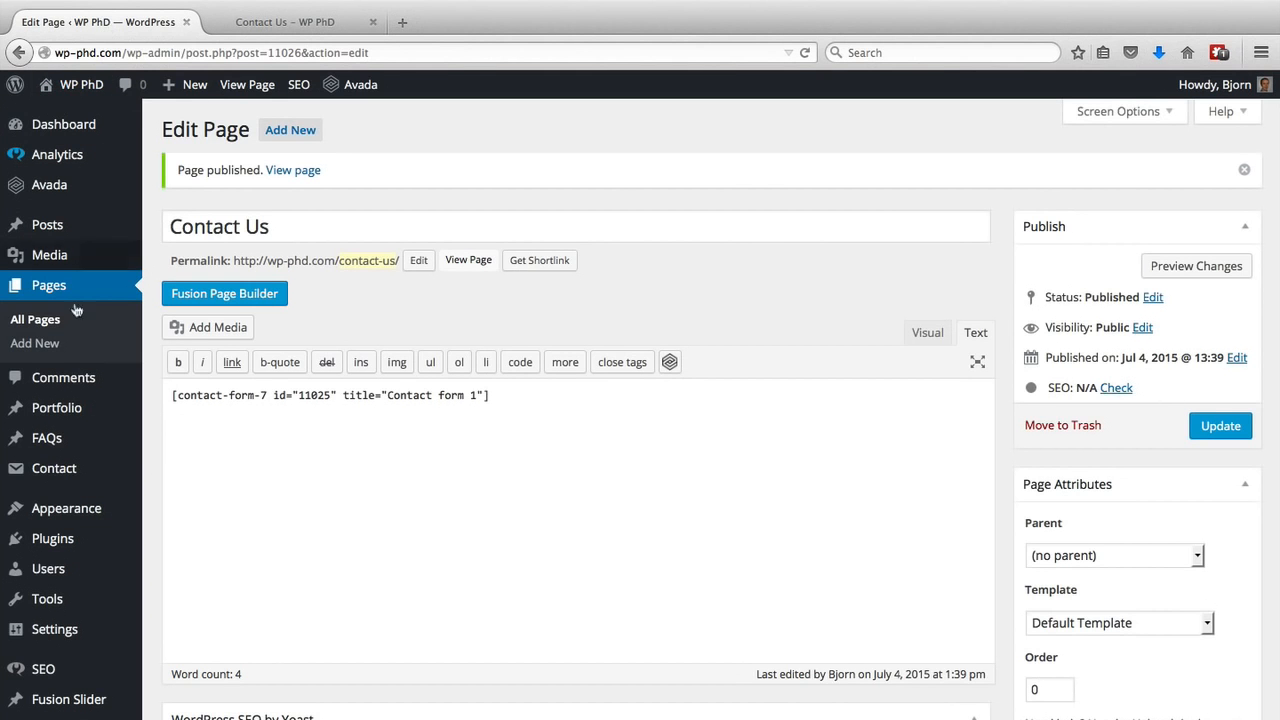
{"action": "scroll", "coordinate": [70, 484], "scroll_direction": "down", "scroll_amount": 1}
{"action": "mouse_move", "coordinate": [72, 450]}
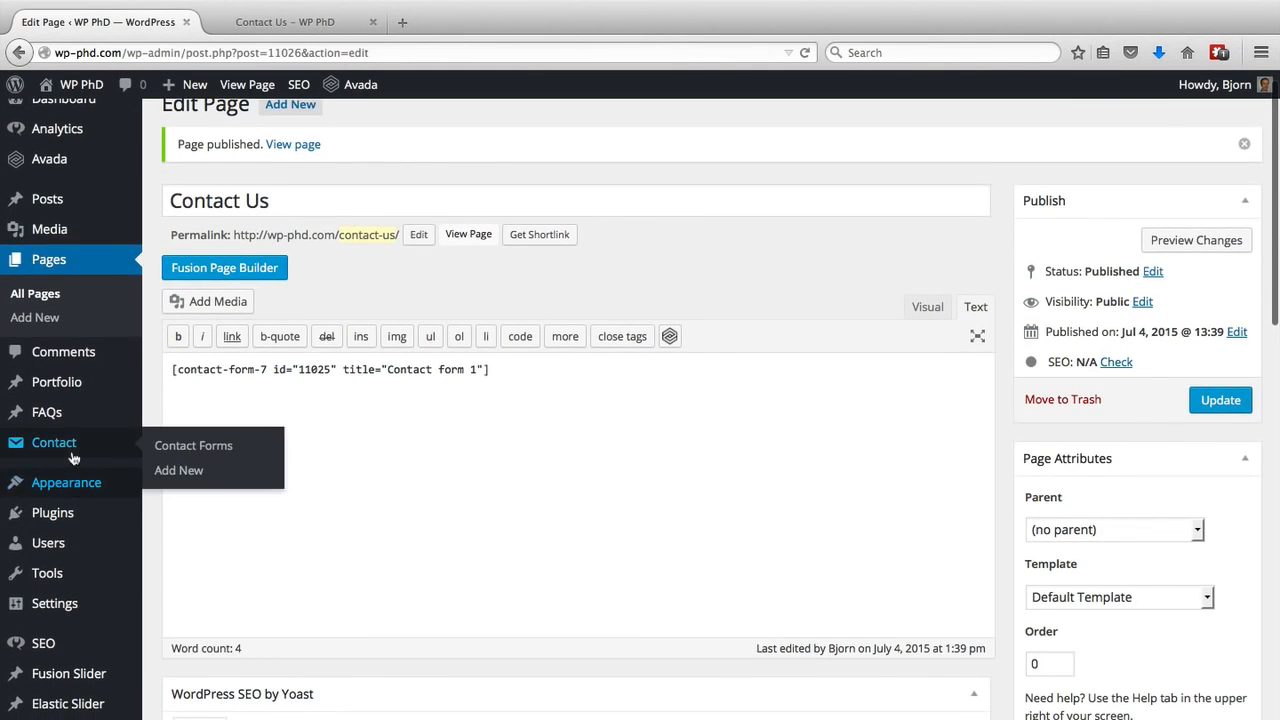
{"action": "left_click", "coordinate": [177, 452]}
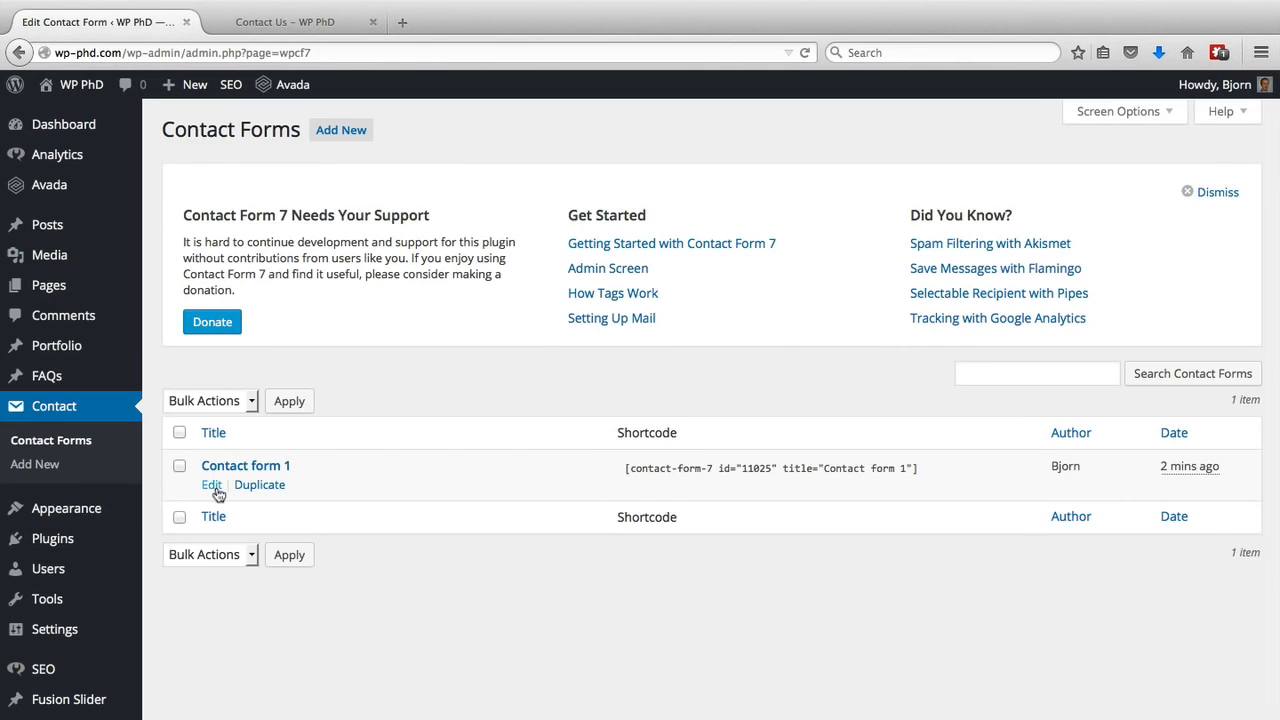
{"action": "left_click", "coordinate": [212, 488]}
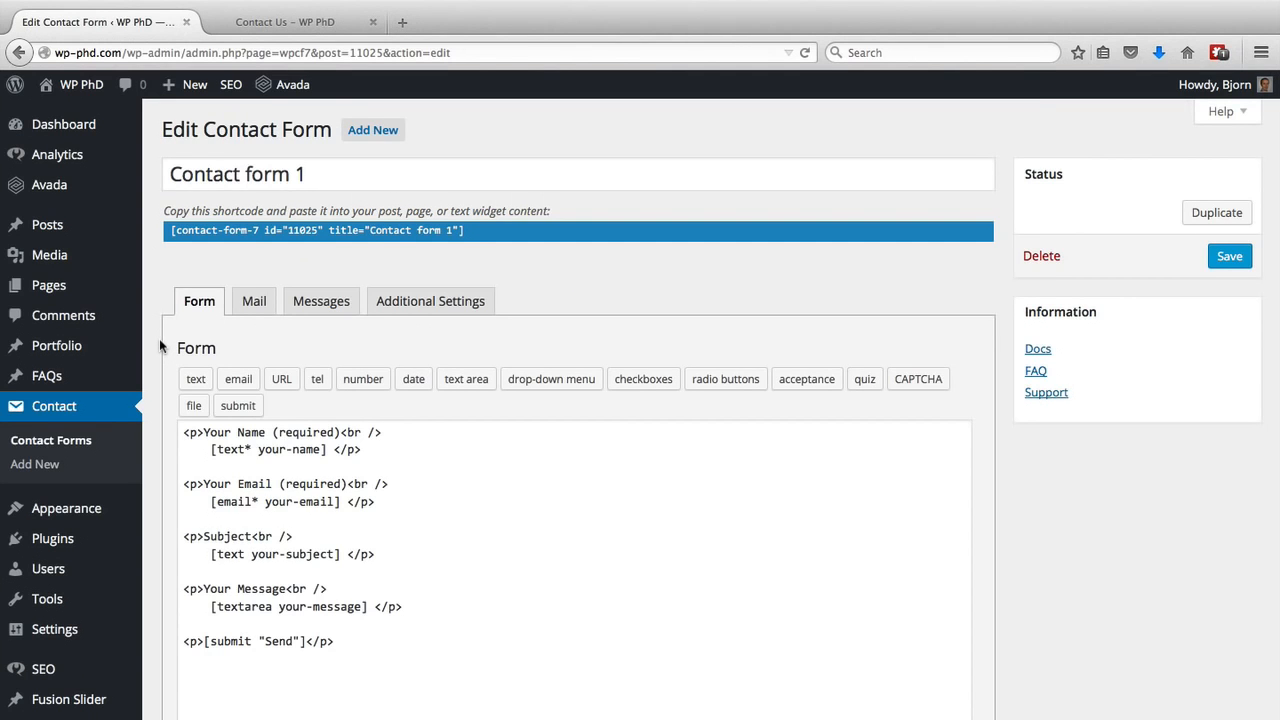
{"action": "scroll", "coordinate": [160, 345], "scroll_direction": "down", "scroll_amount": 2}
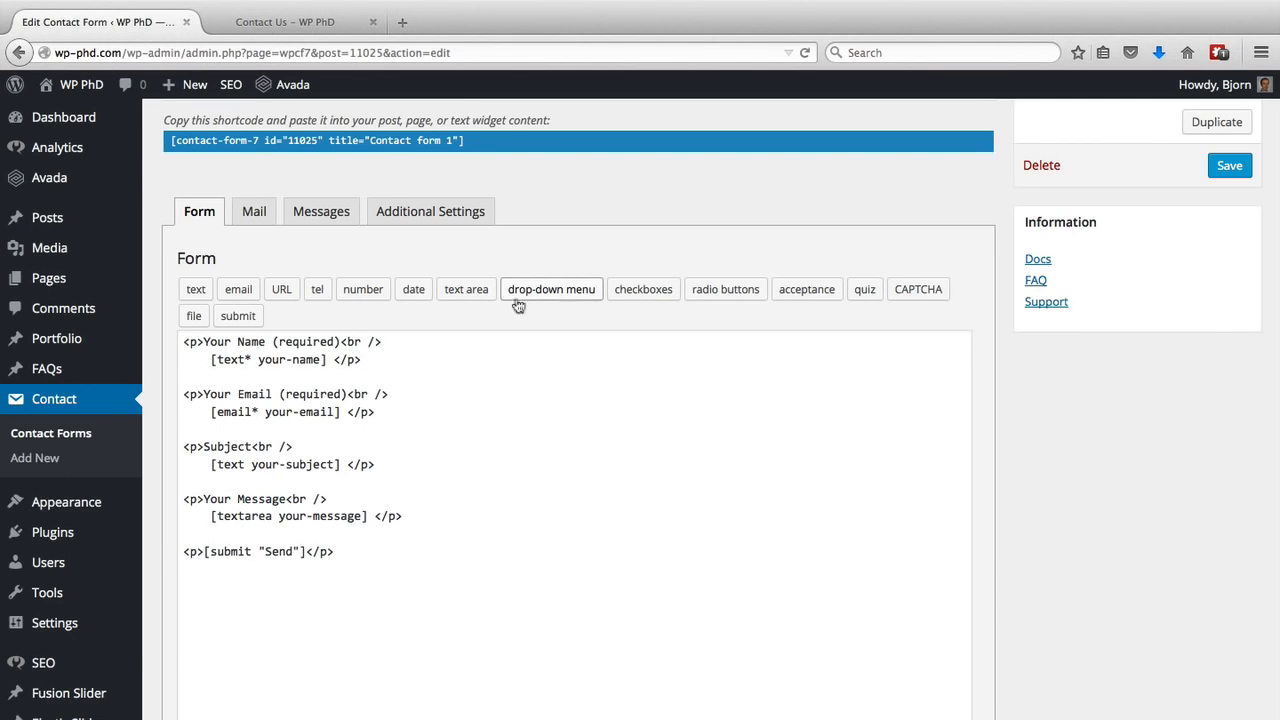
Examine the form's mail settings, including recipient, sender, subject, additional headers, message body, file attachments and the Mail (2) option
{"action": "left_click", "coordinate": [252, 213]}
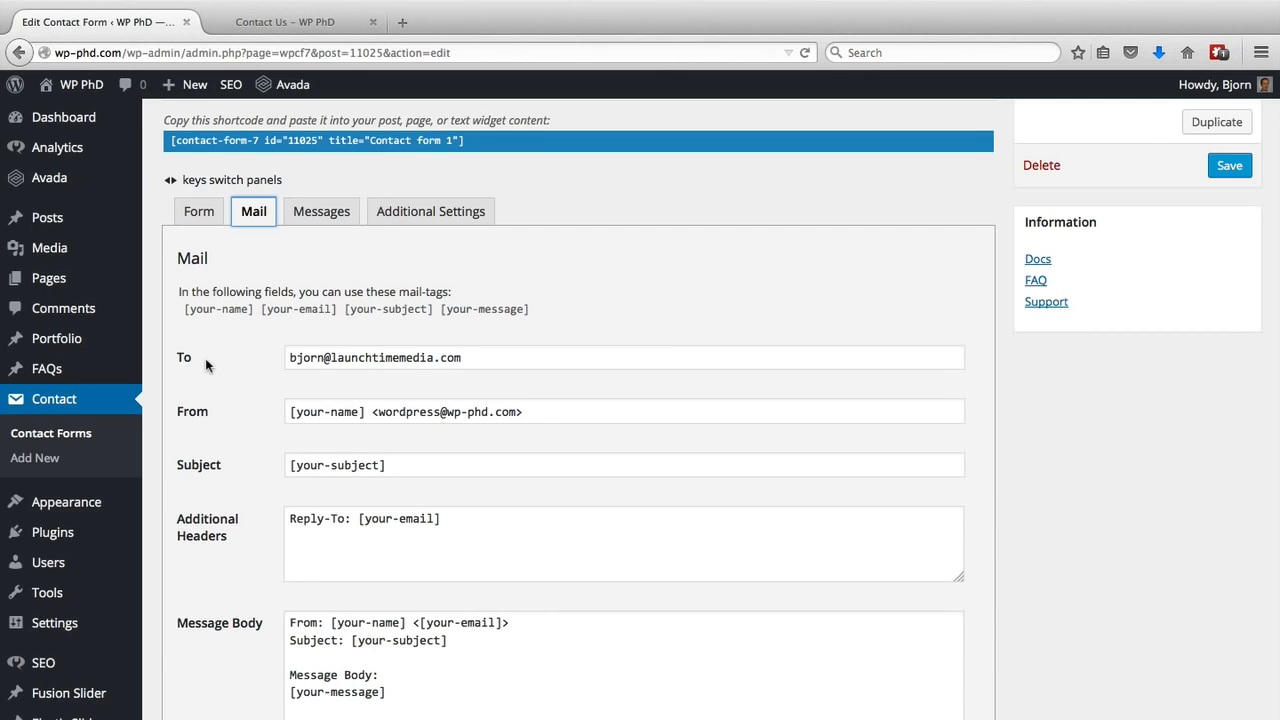
{"action": "scroll", "coordinate": [205, 358], "scroll_direction": "down", "scroll_amount": 1}
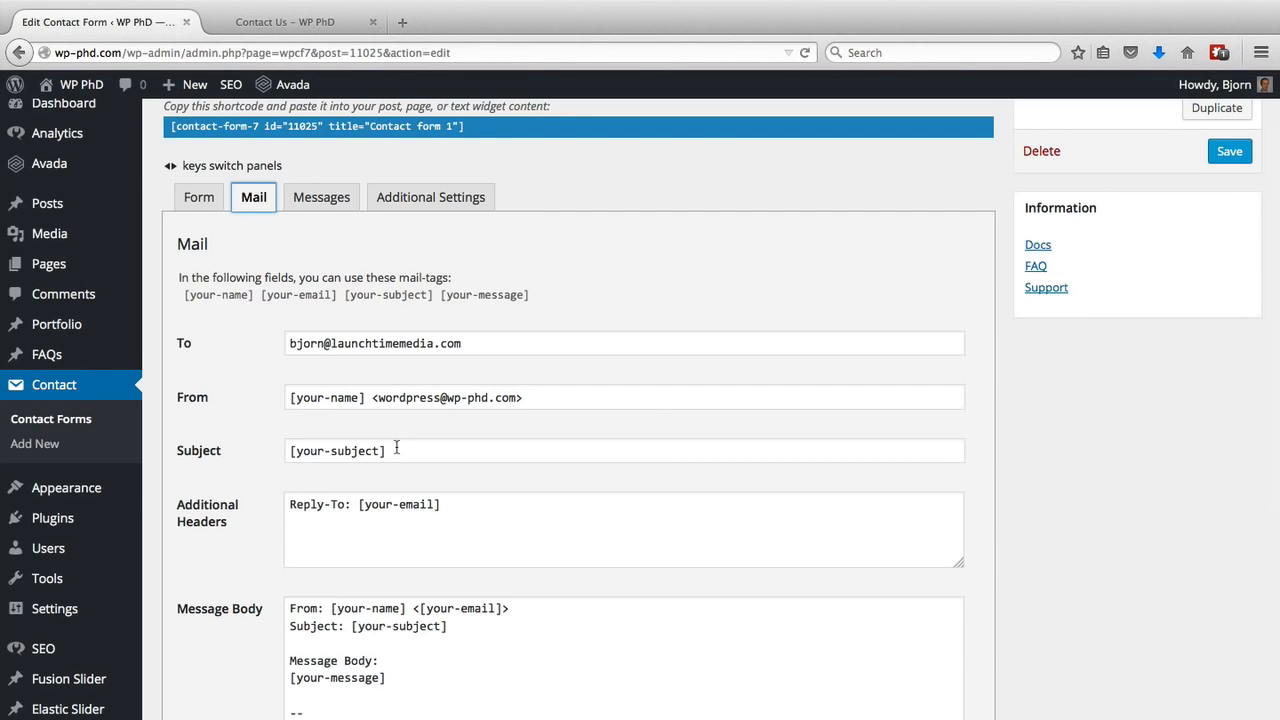
{"action": "scroll", "coordinate": [234, 494], "scroll_direction": "down", "scroll_amount": 3}
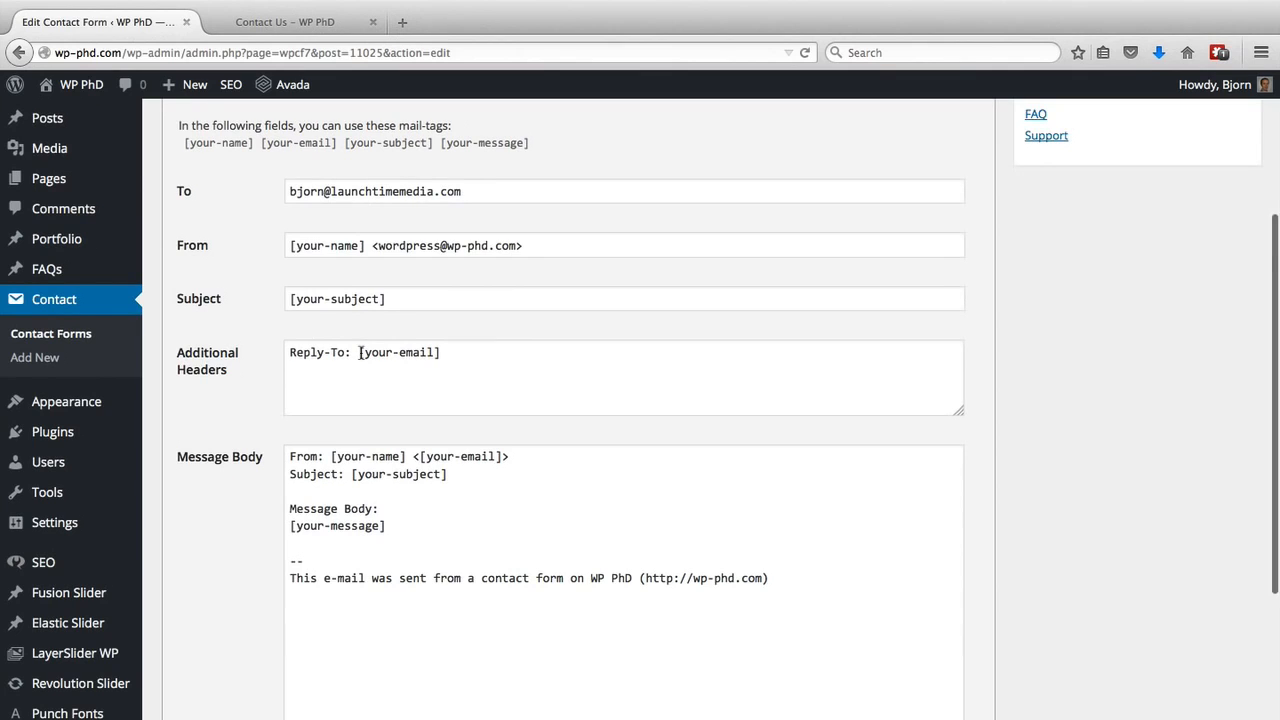
{"action": "scroll", "coordinate": [255, 435], "scroll_direction": "down", "scroll_amount": 1}
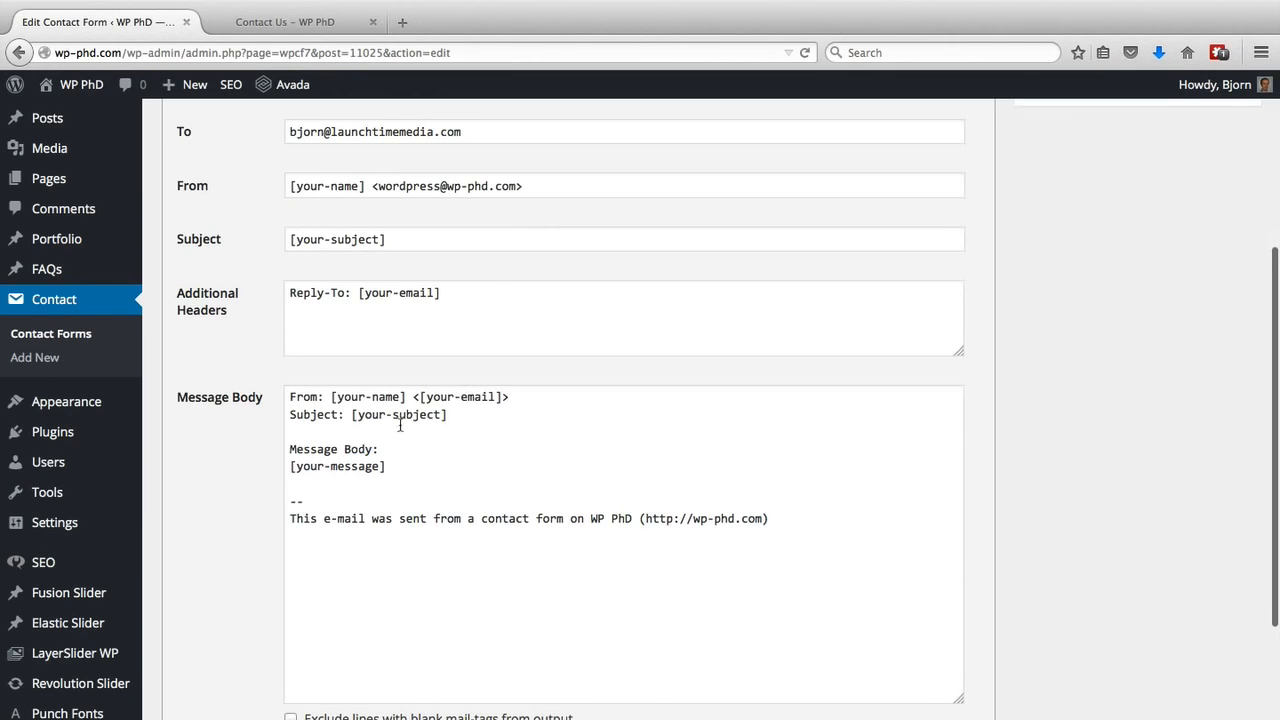
{"action": "left_click", "coordinate": [387, 469]}
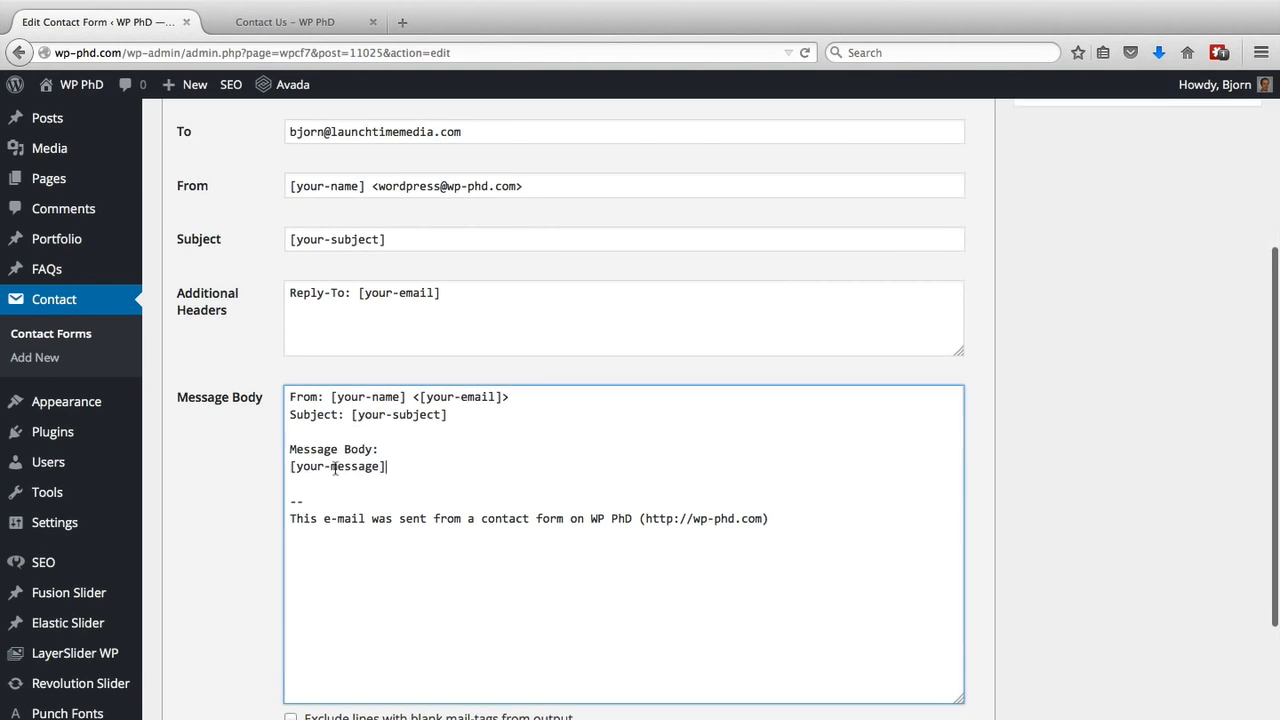
{"action": "left_click", "coordinate": [241, 509]}
{"action": "scroll", "coordinate": [241, 509], "scroll_direction": "down", "scroll_amount": 3}
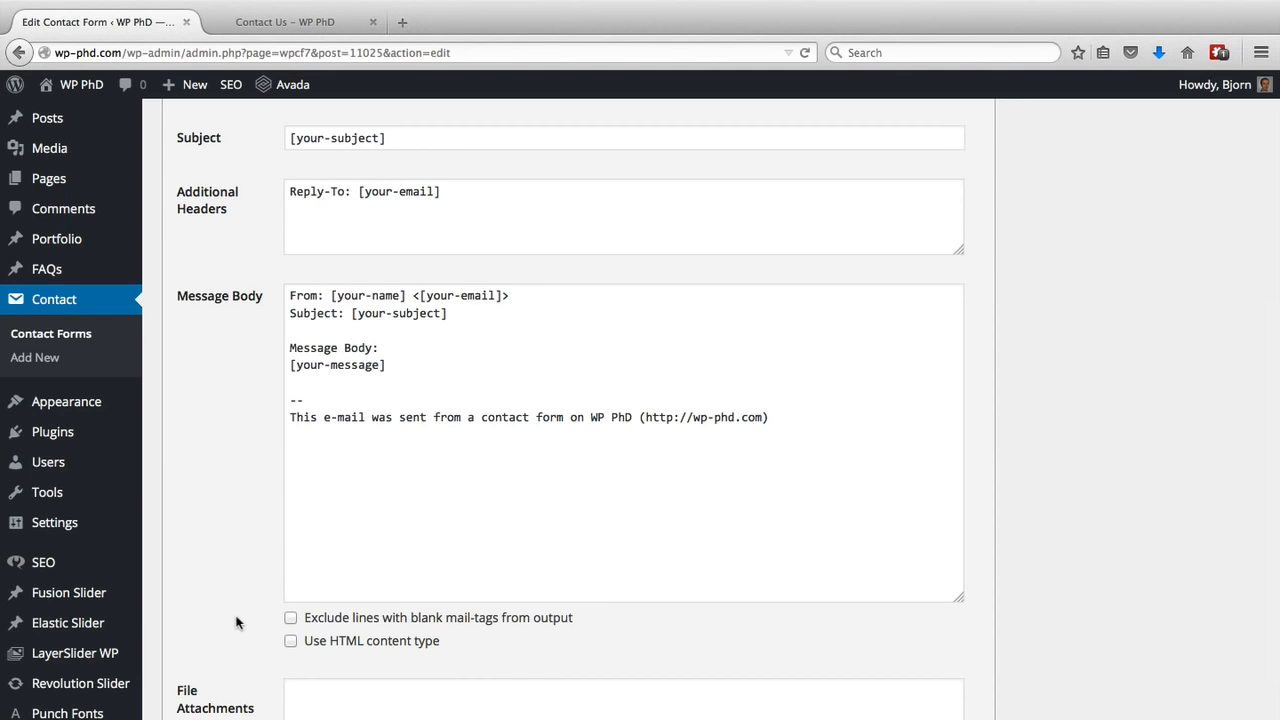
{"action": "scroll", "coordinate": [236, 622], "scroll_direction": "down", "scroll_amount": 4}
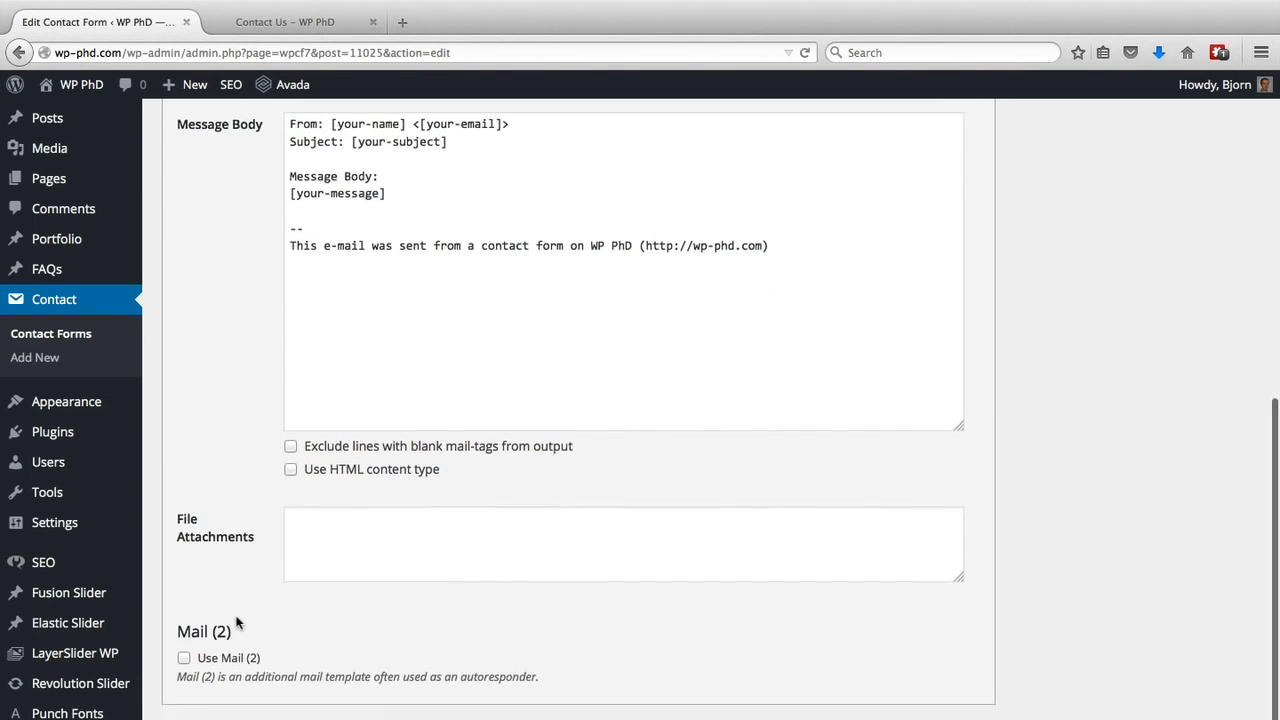
Add the text "Ho!" on a new line after the closing text of the mail message body
{"action": "scroll", "coordinate": [236, 622], "scroll_direction": "up", "scroll_amount": 5}
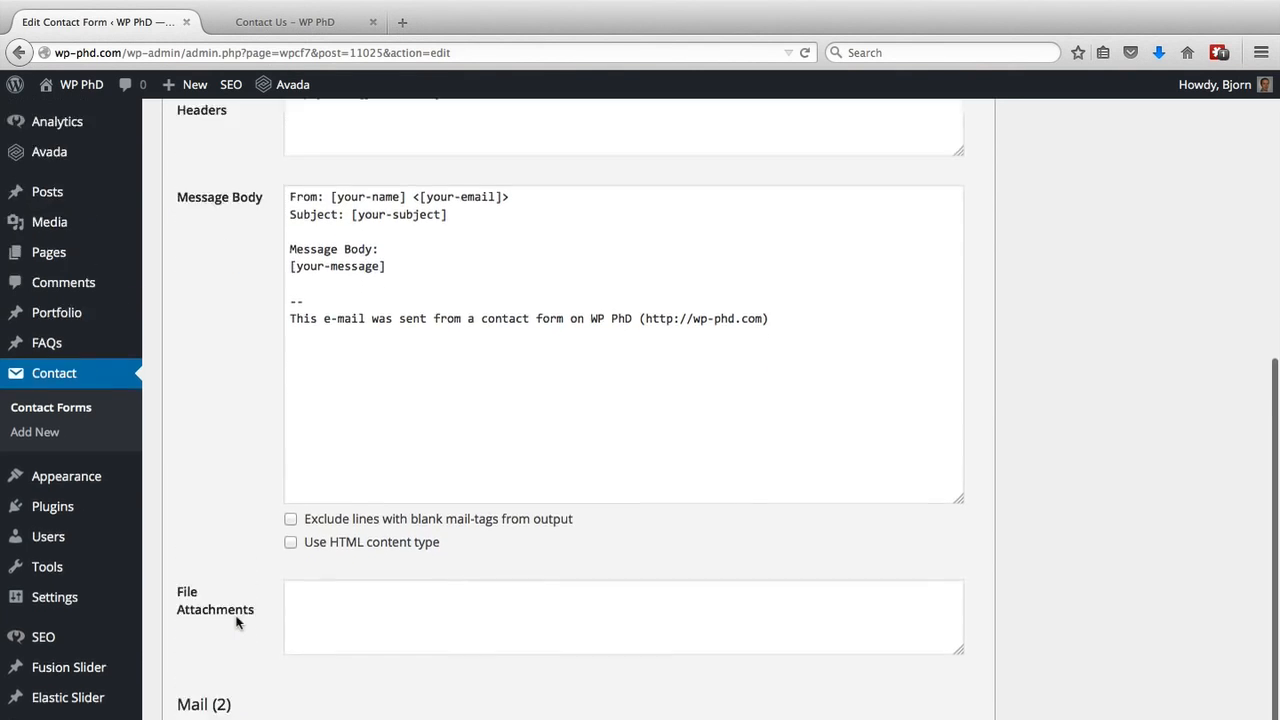
{"action": "left_click", "coordinate": [823, 524]}
{"action": "key", "text": "Return"}
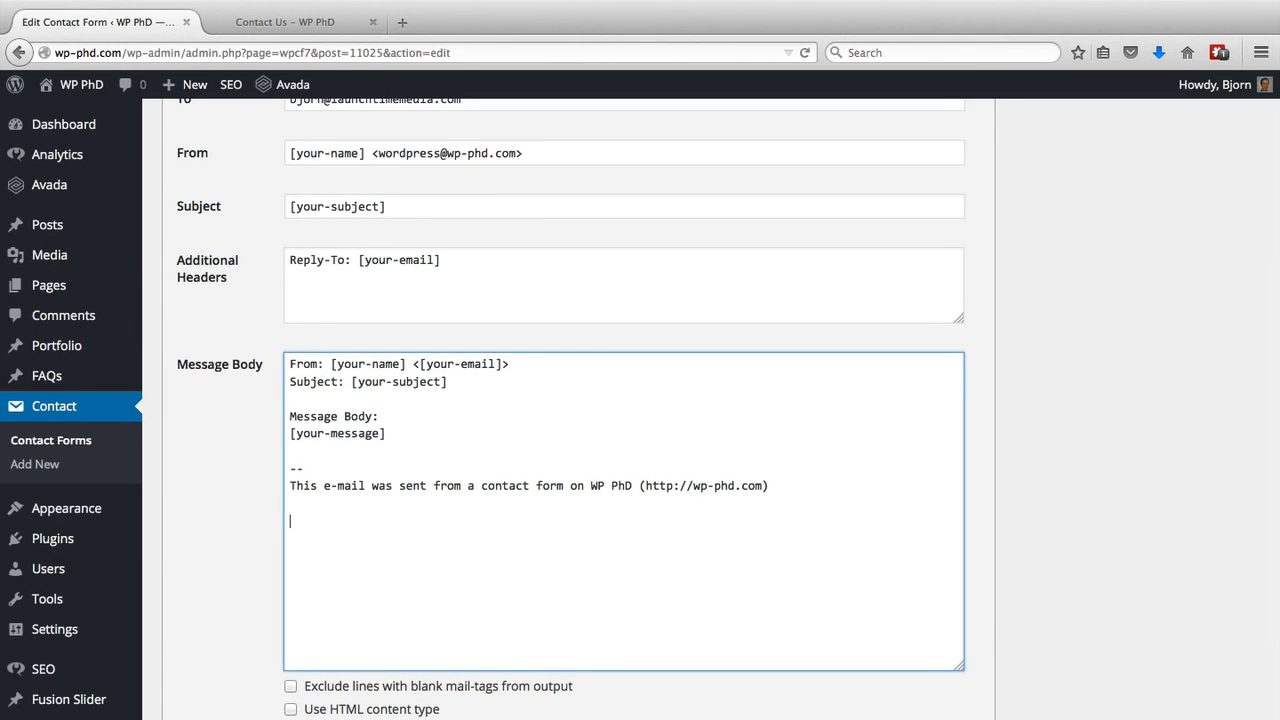
{"action": "type", "text": "Ho"}
{"action": "type", "text": "!"}
{"action": "scroll", "coordinate": [241, 597], "scroll_direction": "up", "scroll_amount": 3}
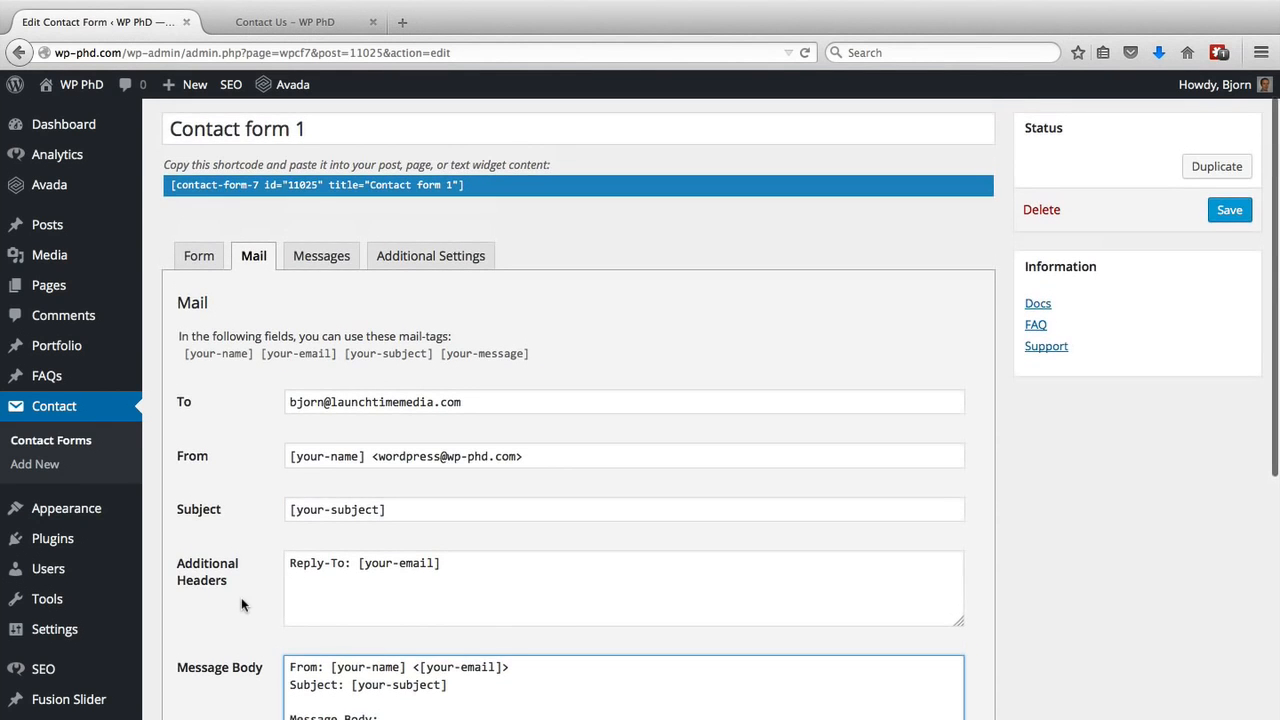
Examine the form's editable notification messages, from the successful-send text to the file upload errors
{"action": "left_click", "coordinate": [317, 262]}
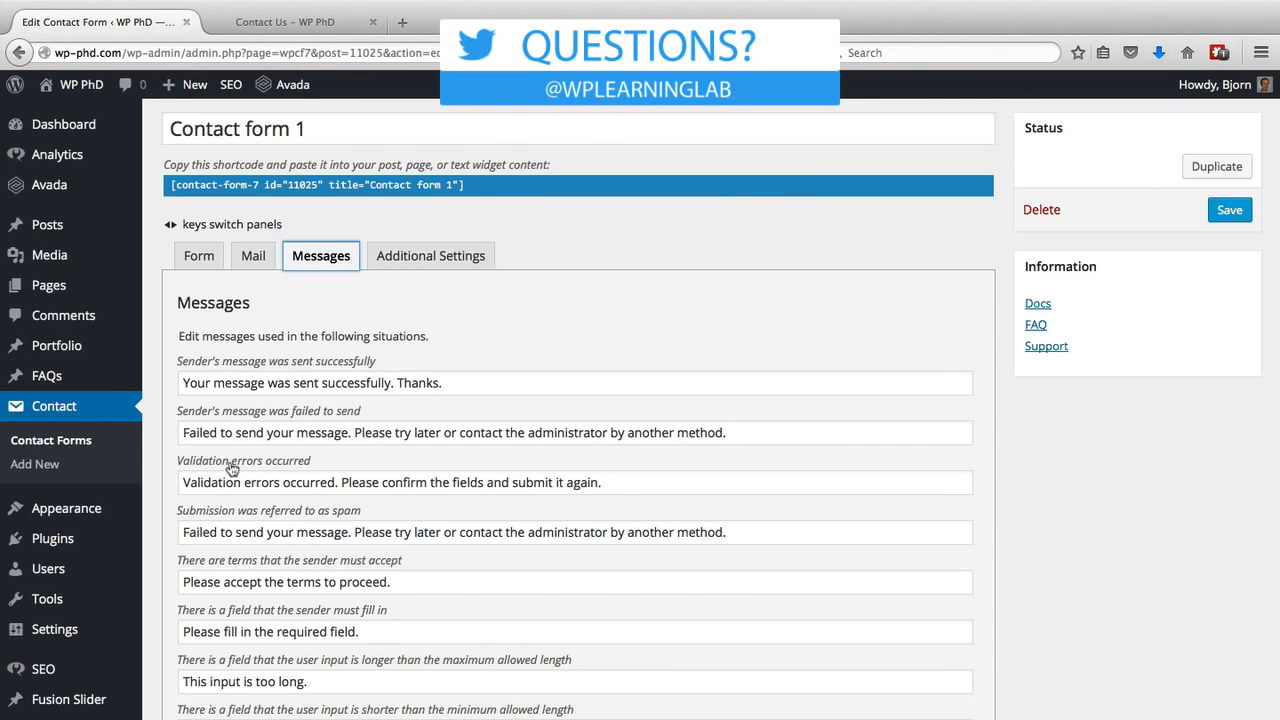
{"action": "scroll", "coordinate": [244, 465], "scroll_direction": "down", "scroll_amount": 3}
{"action": "scroll", "coordinate": [244, 465], "scroll_direction": "down", "scroll_amount": 9}
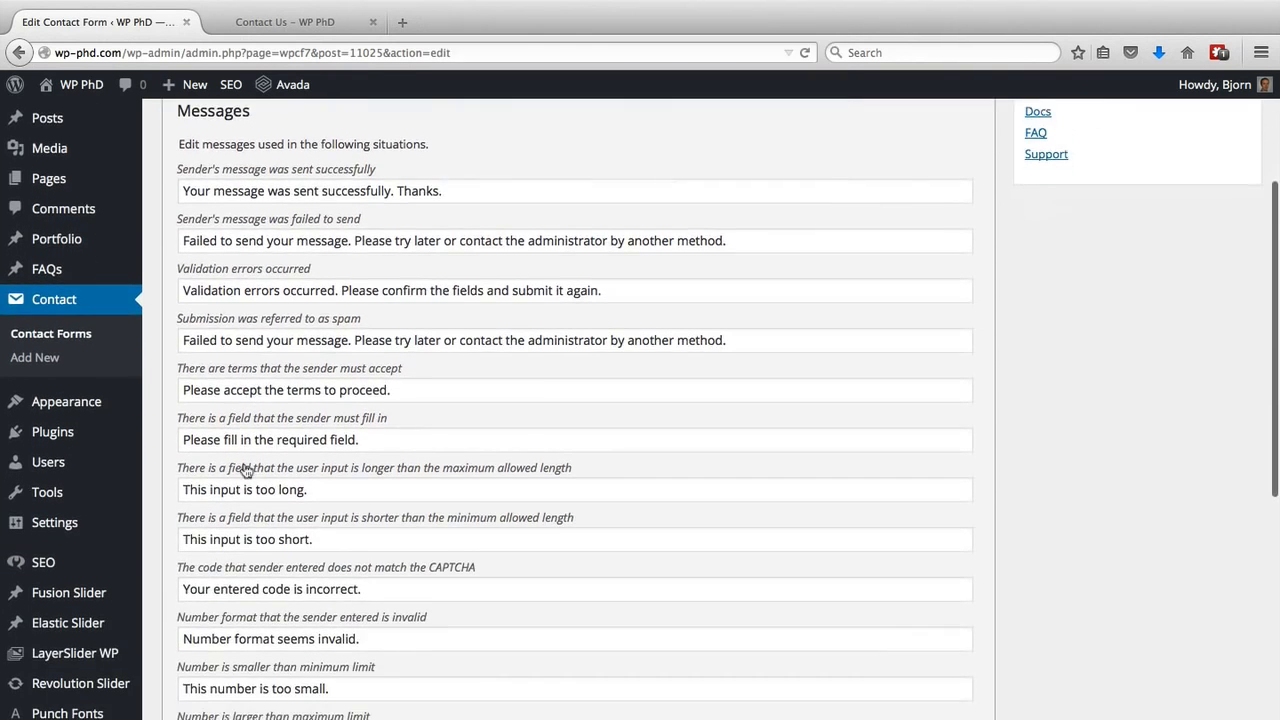
{"action": "scroll", "coordinate": [244, 465], "scroll_direction": "down", "scroll_amount": 12}
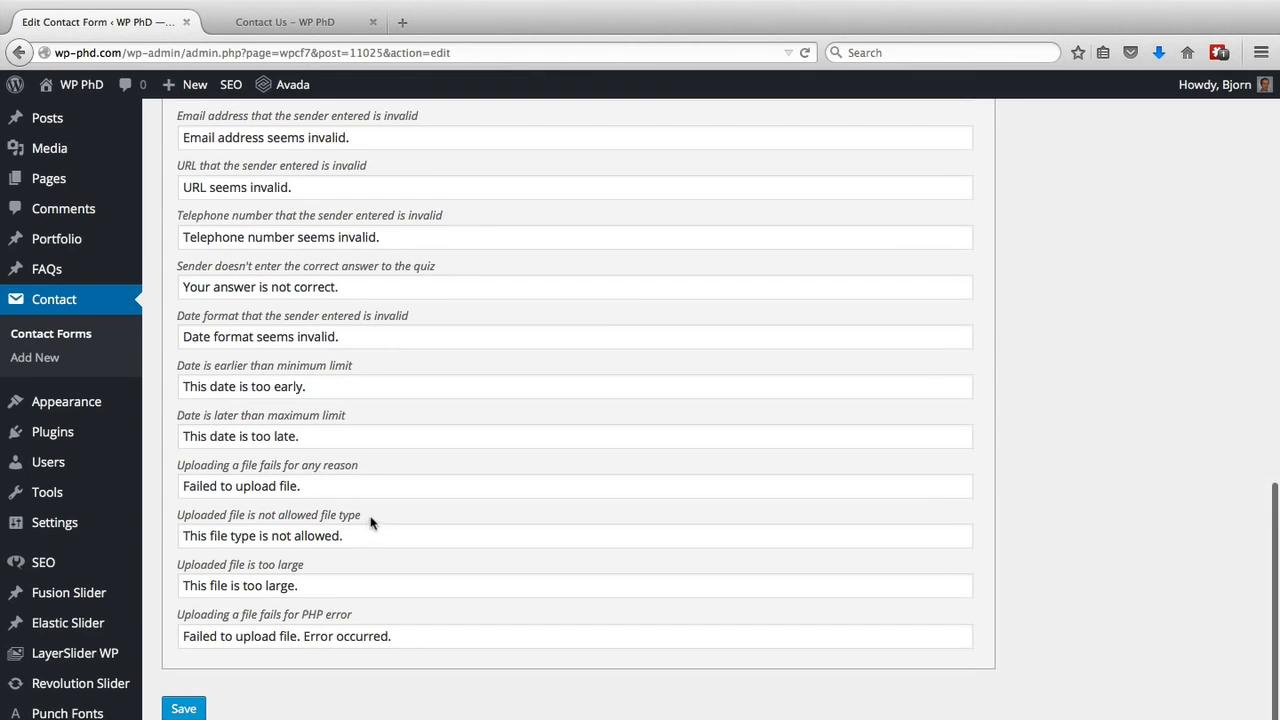
{"action": "left_click_drag", "start_coordinate": [177, 467], "coordinate": [358, 470]}
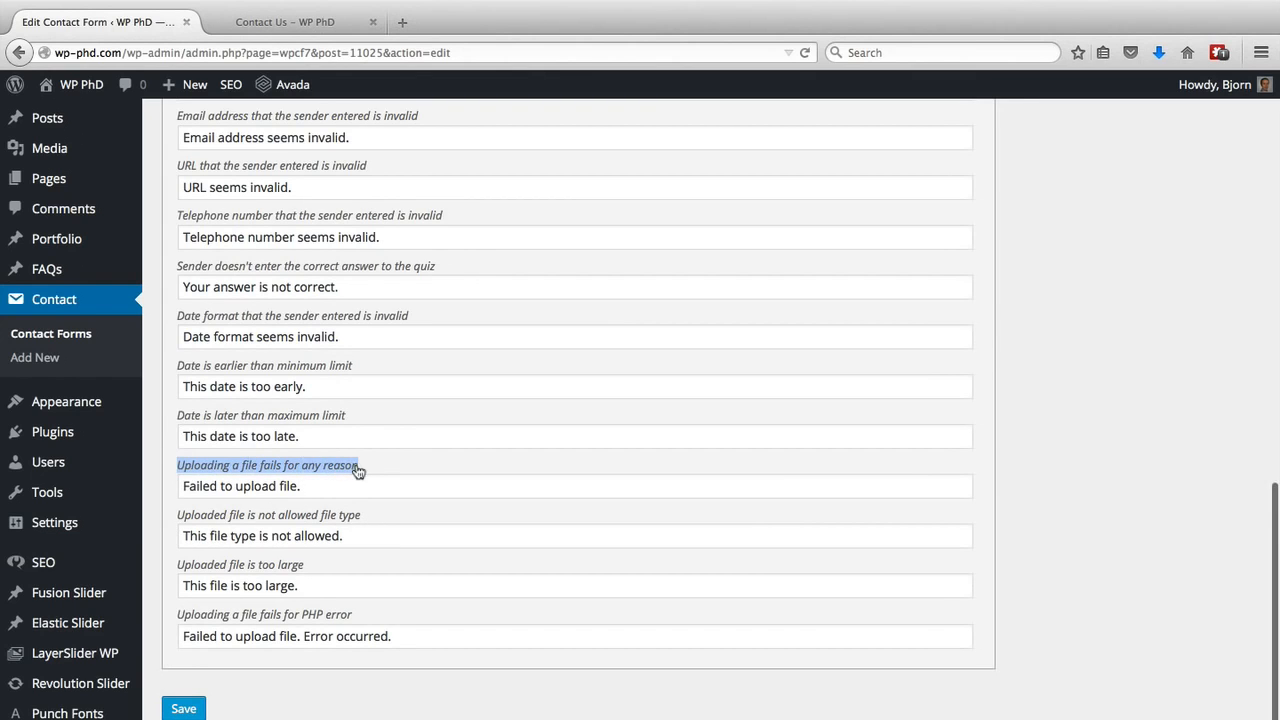
{"action": "left_click", "coordinate": [361, 463]}
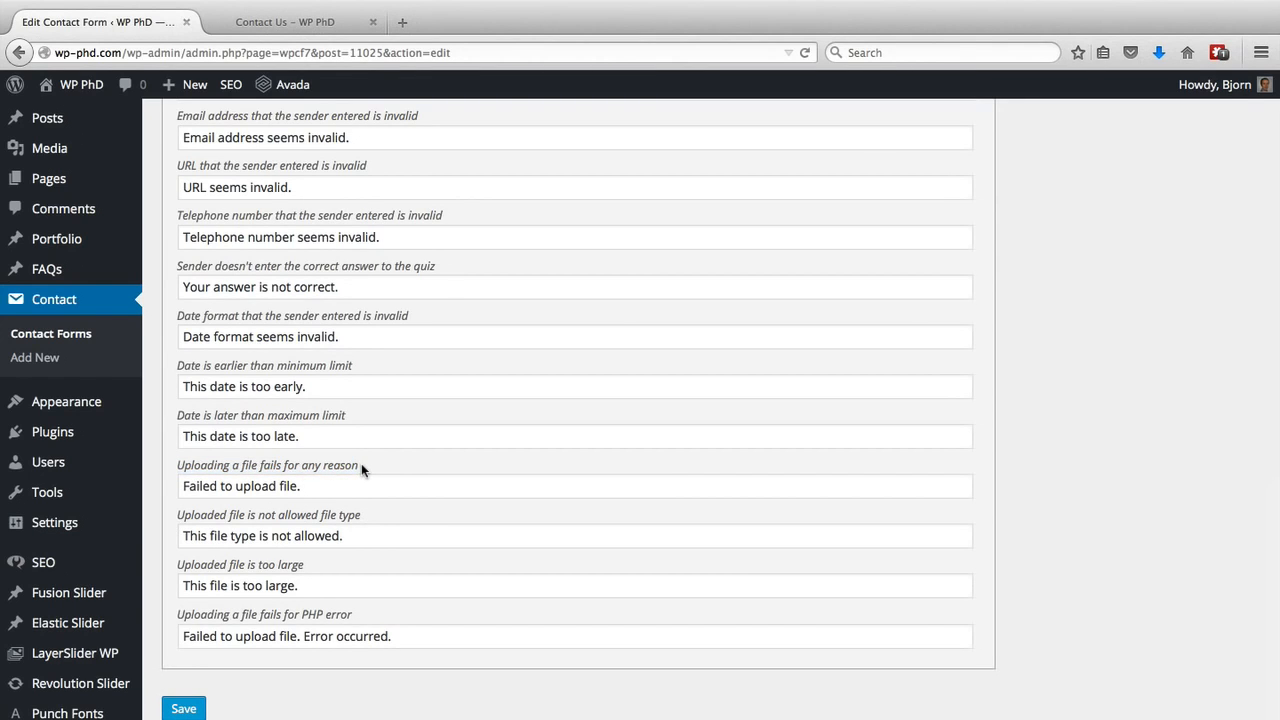
{"action": "left_click", "coordinate": [326, 485]}
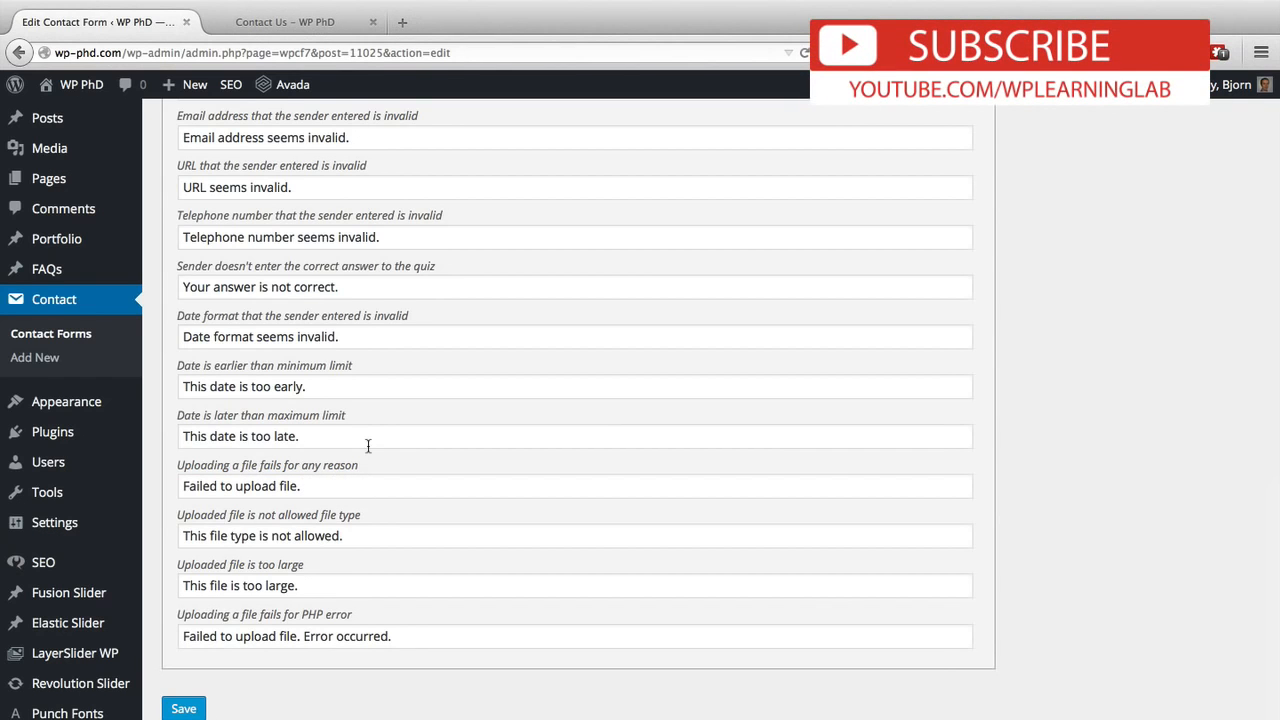
View the form's additional settings and open their linked documentation in a new browser tab
{"action": "scroll", "coordinate": [367, 444], "scroll_direction": "up", "scroll_amount": 10}
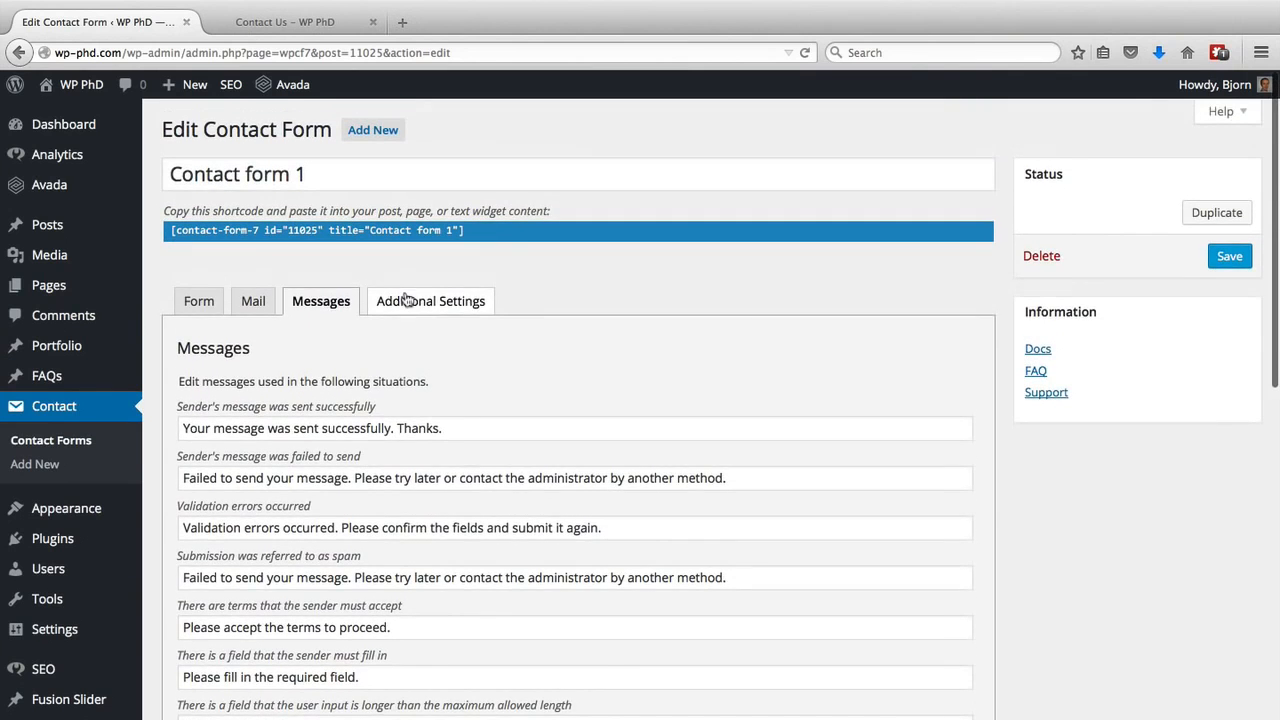
{"action": "left_click", "coordinate": [423, 304]}
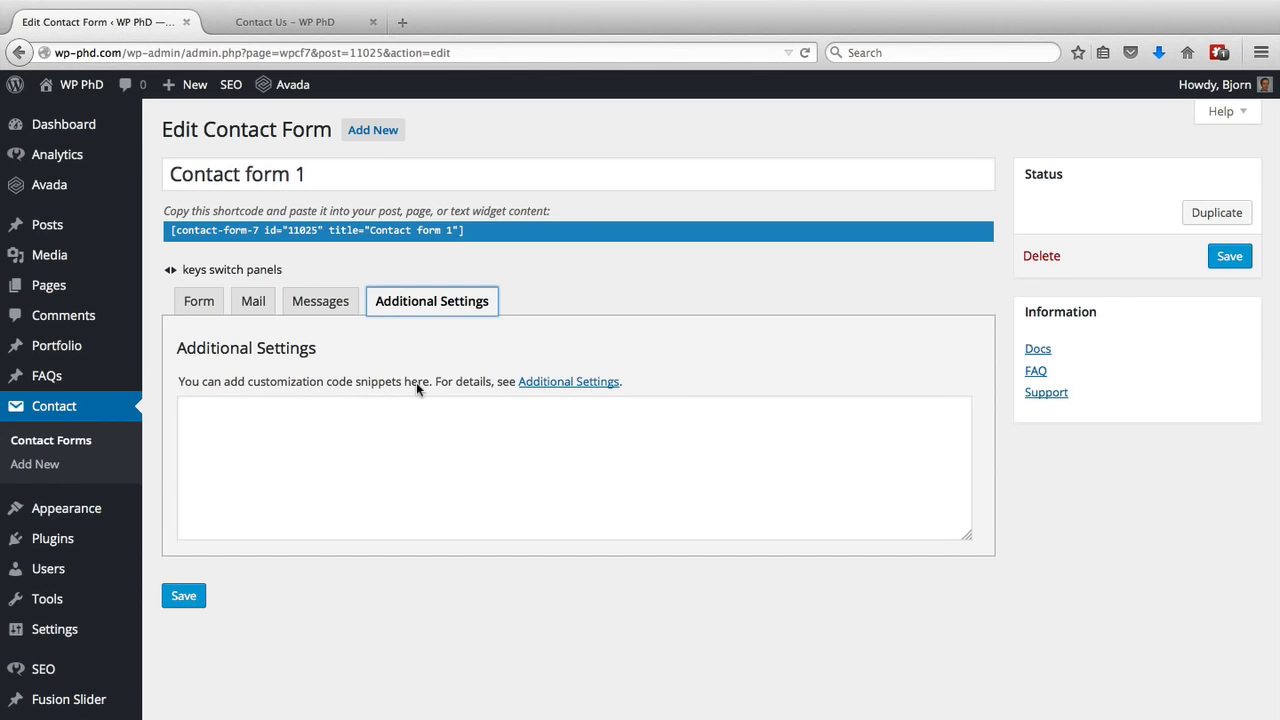
{"action": "left_click", "coordinate": [578, 382]}
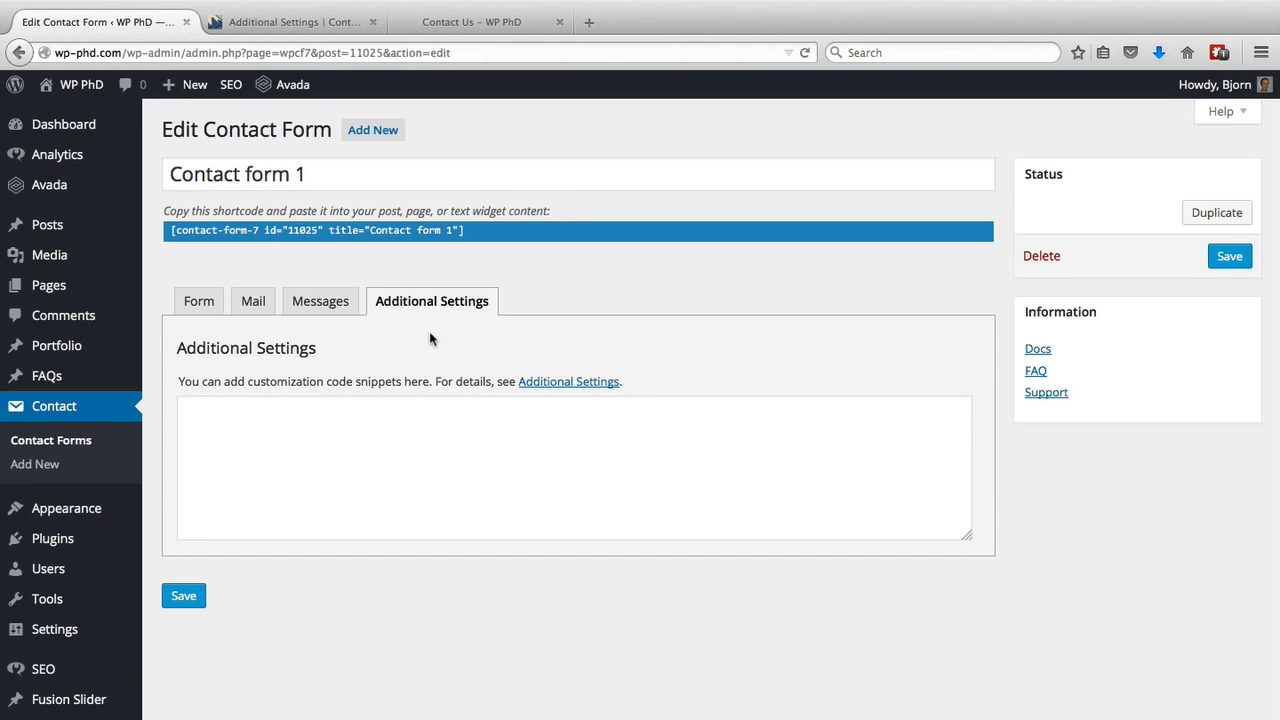
In the form template, duplicate the Your Message paragraph block directly below the original, before the submit line
{"action": "left_click", "coordinate": [199, 303]}
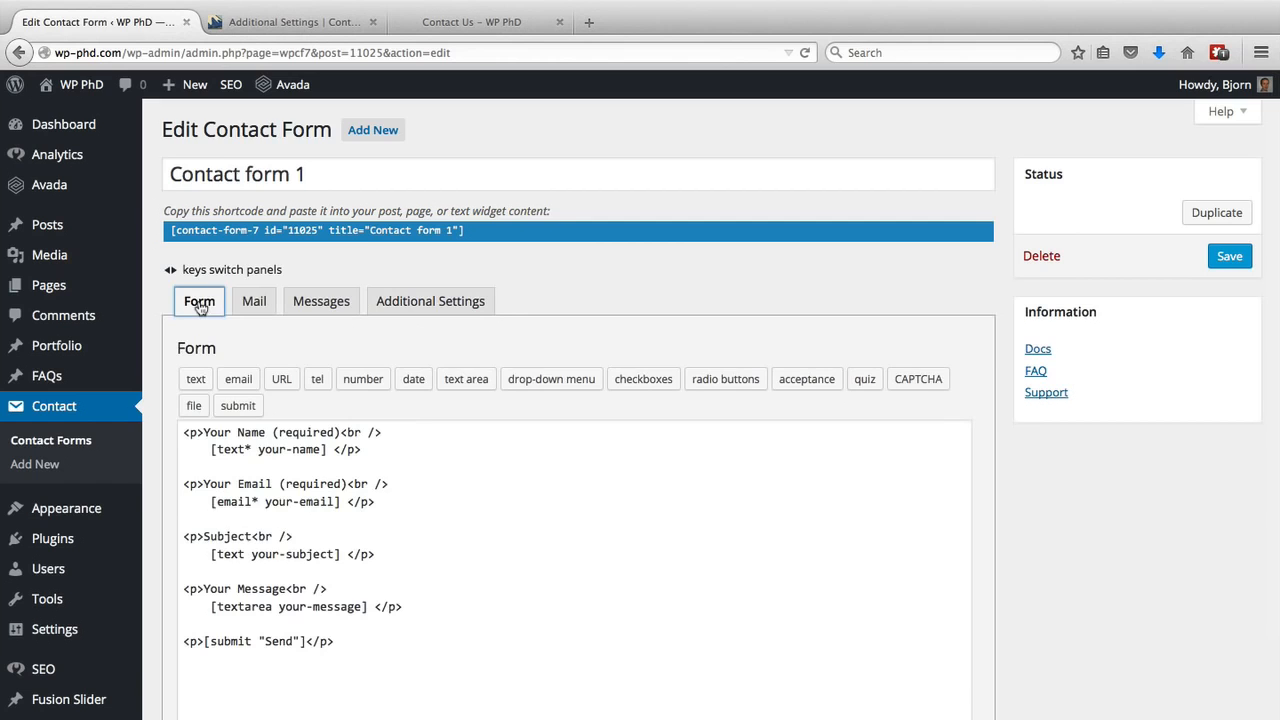
{"action": "left_click", "coordinate": [405, 658]}
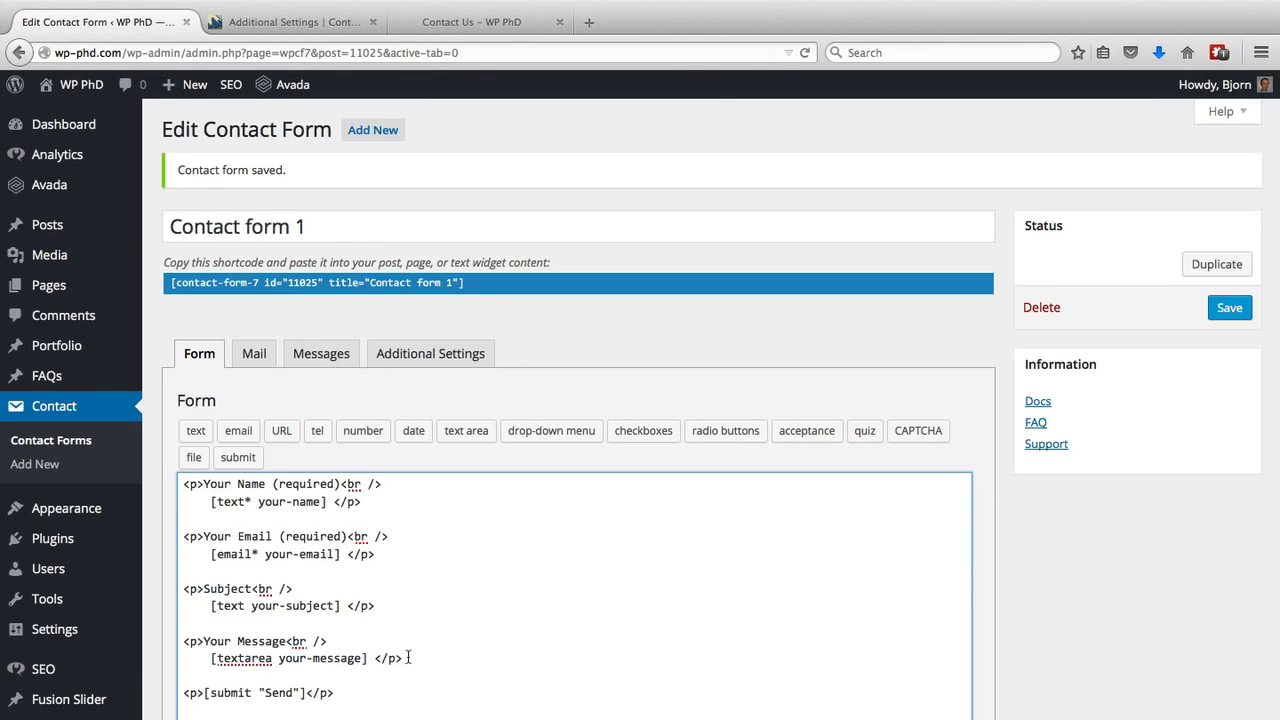
{"action": "key", "text": "Return"}
{"action": "key", "text": "Return"}
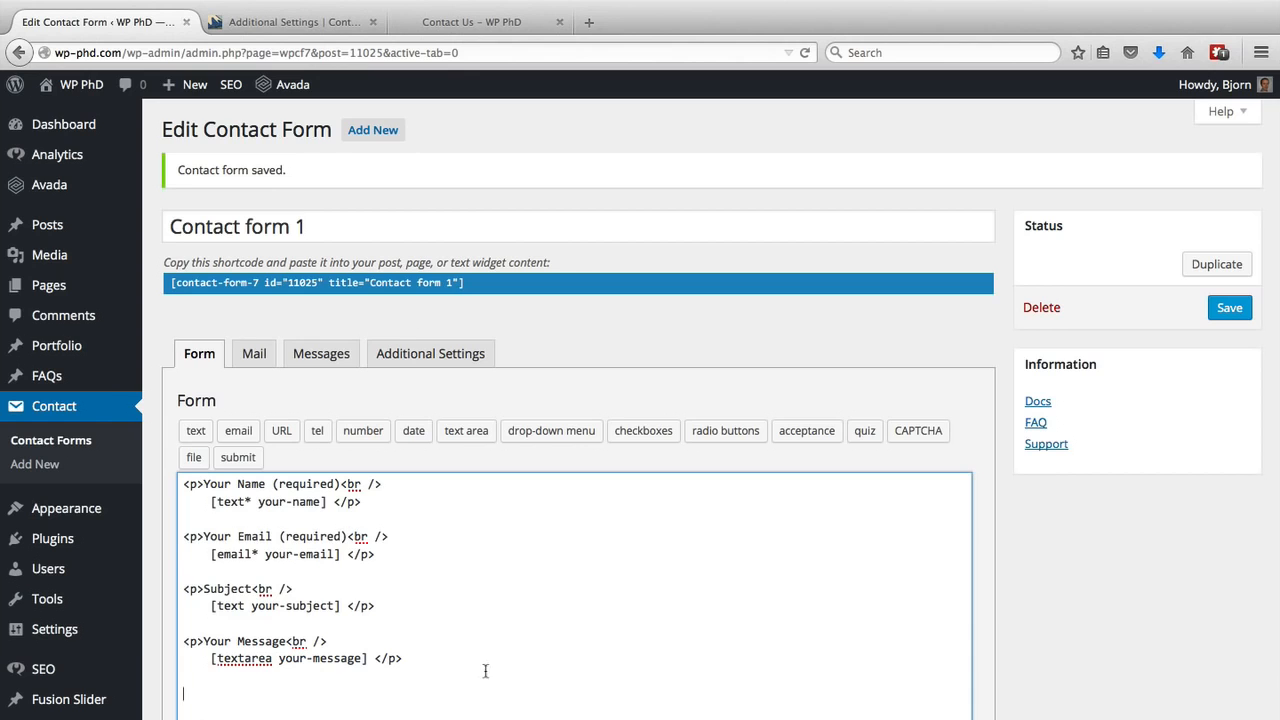
{"action": "left_click_drag", "start_coordinate": [420, 660], "coordinate": [183, 644]}
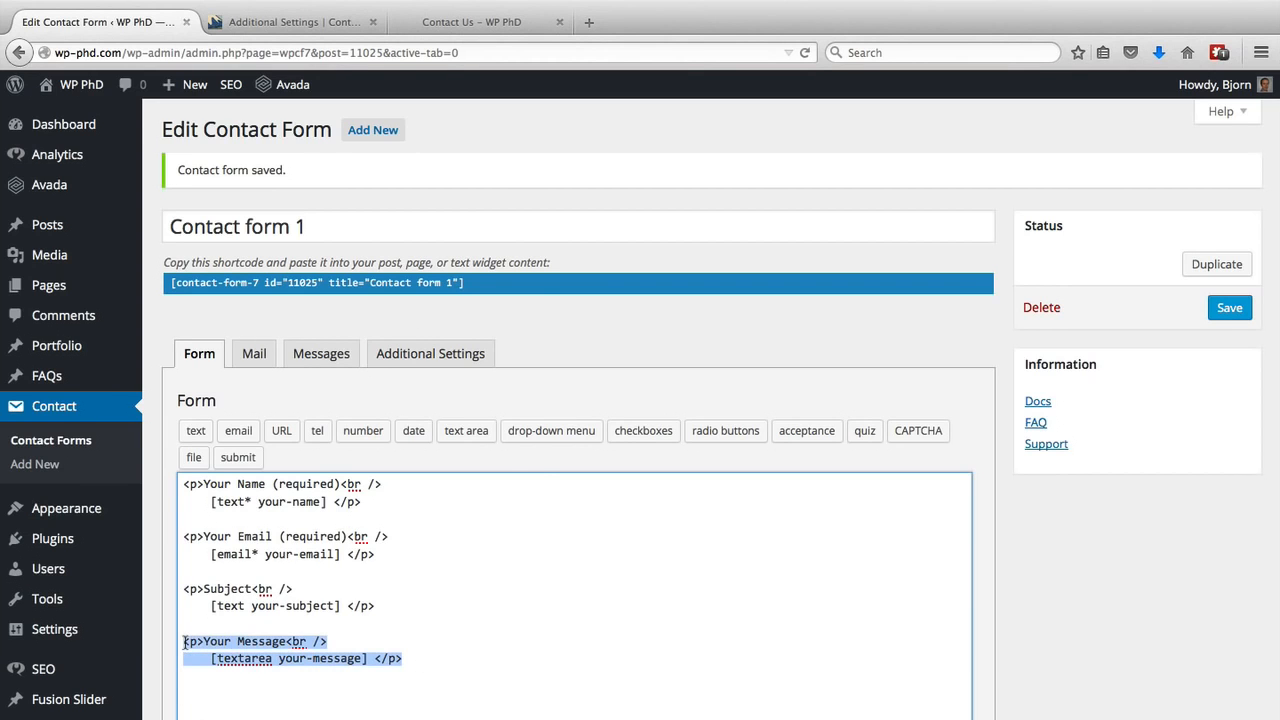
{"action": "right_click", "coordinate": [245, 648]}
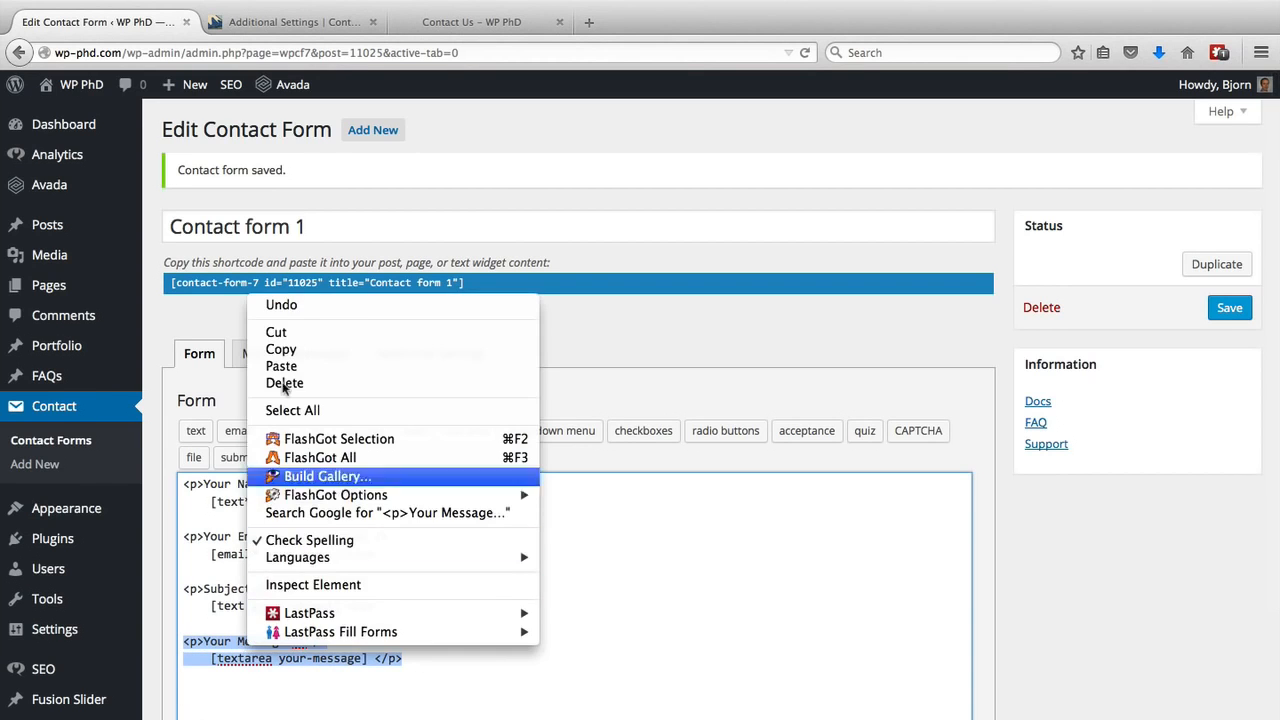
{"action": "left_click", "coordinate": [281, 349]}
{"action": "left_click", "coordinate": [239, 681]}
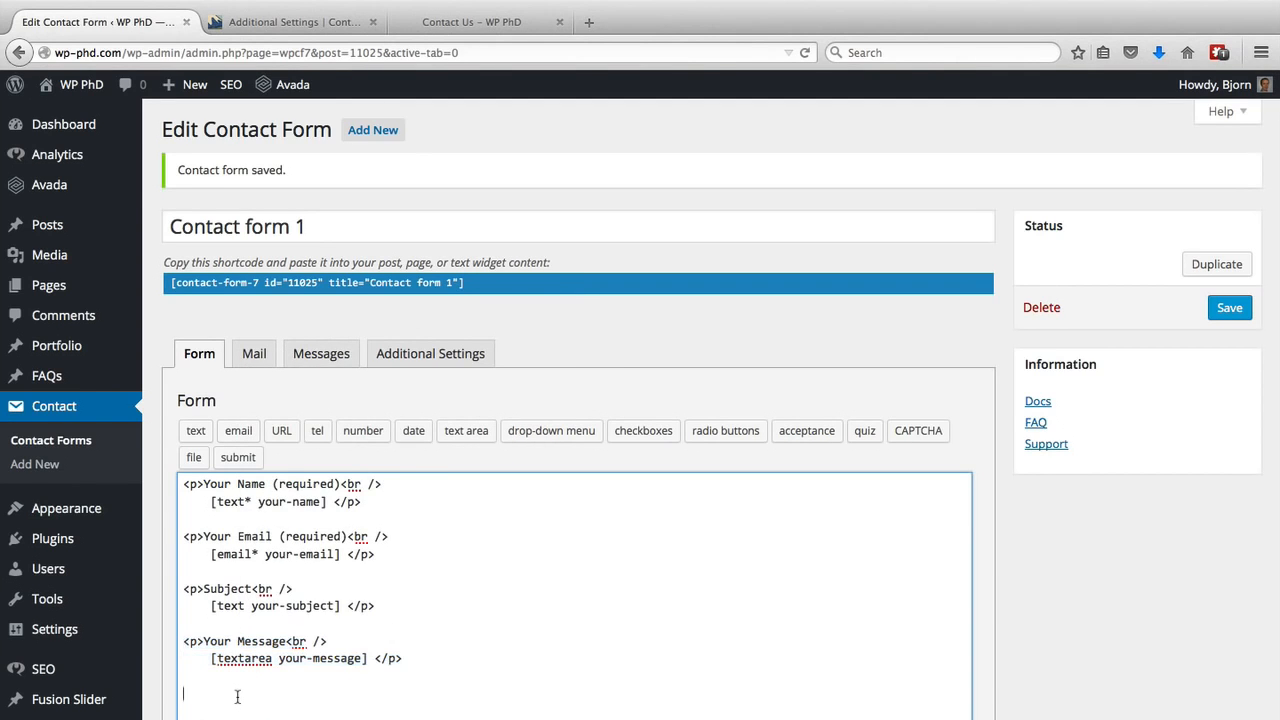
{"action": "right_click", "coordinate": [238, 691]}
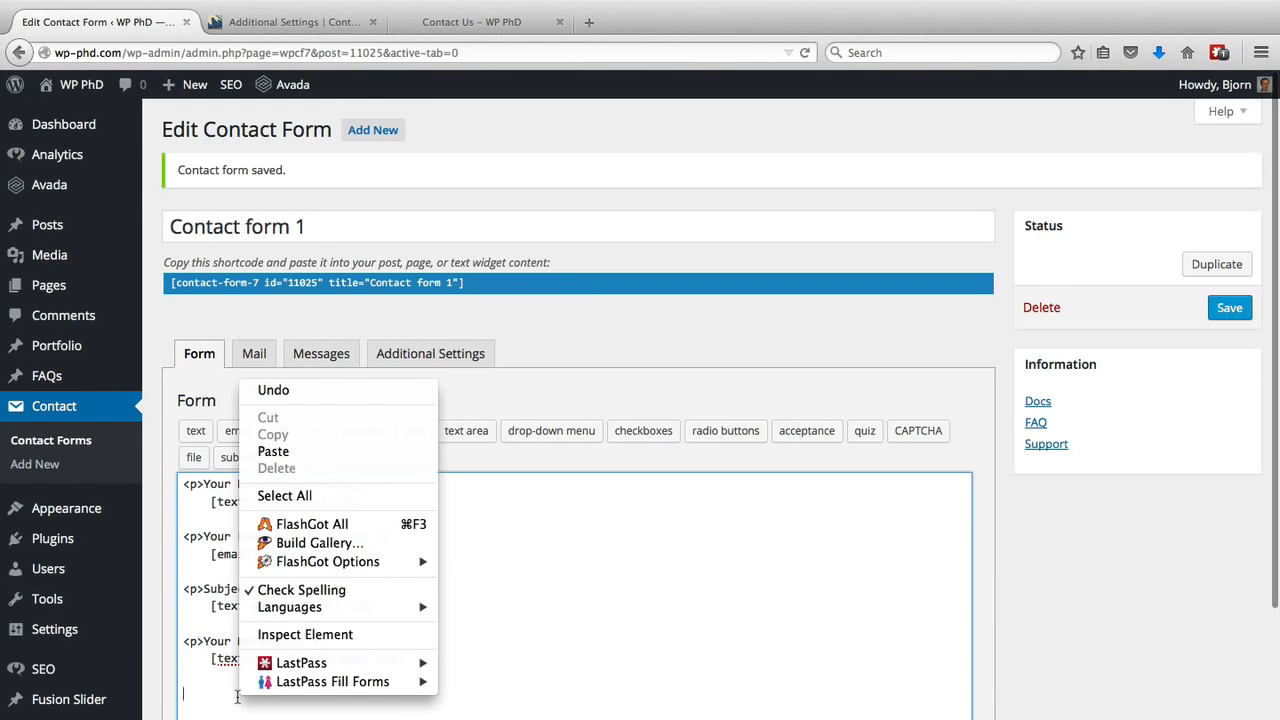
{"action": "left_click", "coordinate": [287, 453]}
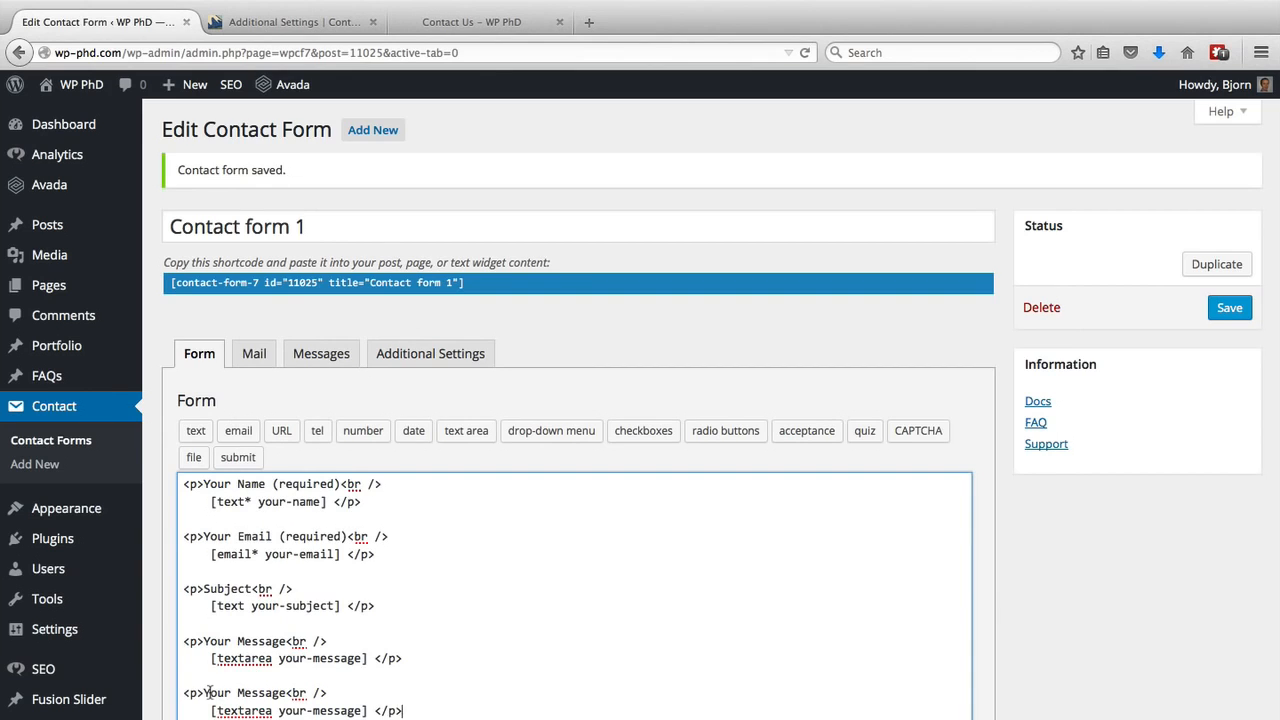
Change the duplicated block's label to "How did you find our website?" and delete its textarea tag
{"action": "left_click_drag", "start_coordinate": [203, 692], "coordinate": [288, 692]}
{"action": "type", "text": "How did yo uind"}
{"action": "key", "text": "BackSpace"}
{"action": "key", "text": "BackSpace"}
{"action": "key", "text": "BackSpace"}
{"action": "key", "text": "BackSpace"}
{"action": "key", "text": "BackSpace"}
{"action": "type", "text": "u find our website?"}
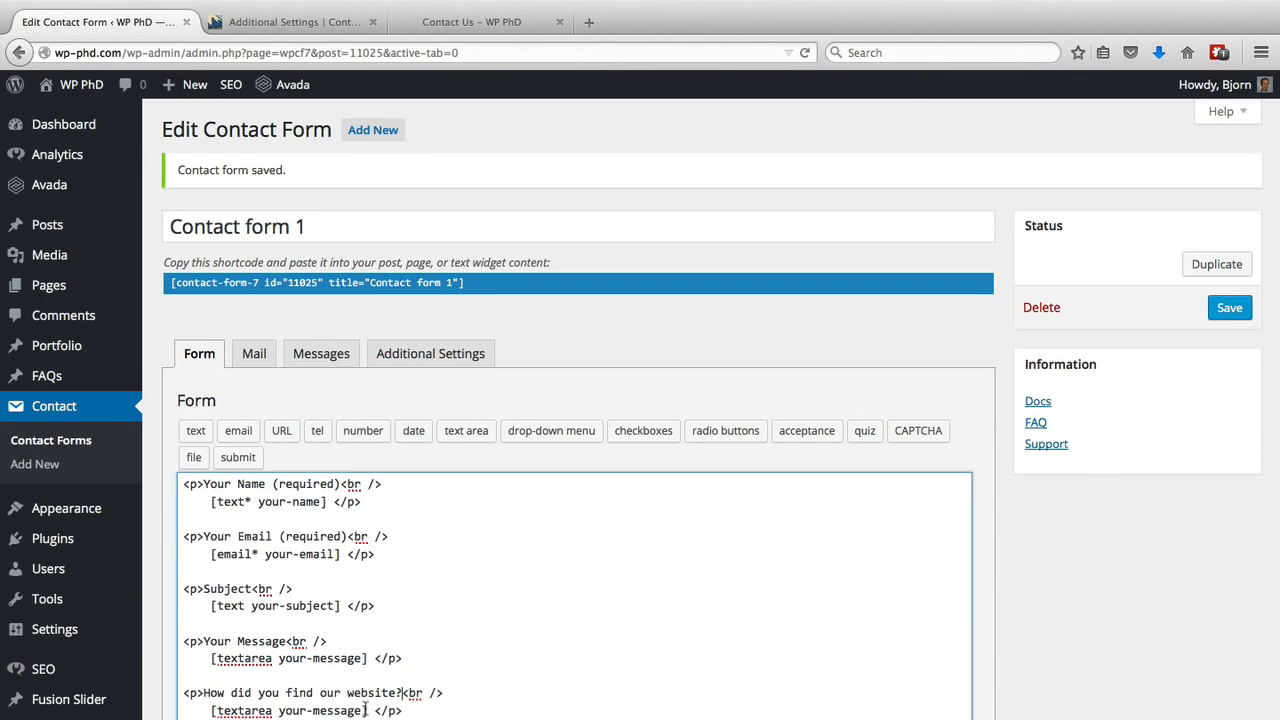
{"action": "left_click_drag", "start_coordinate": [367, 711], "coordinate": [211, 711]}
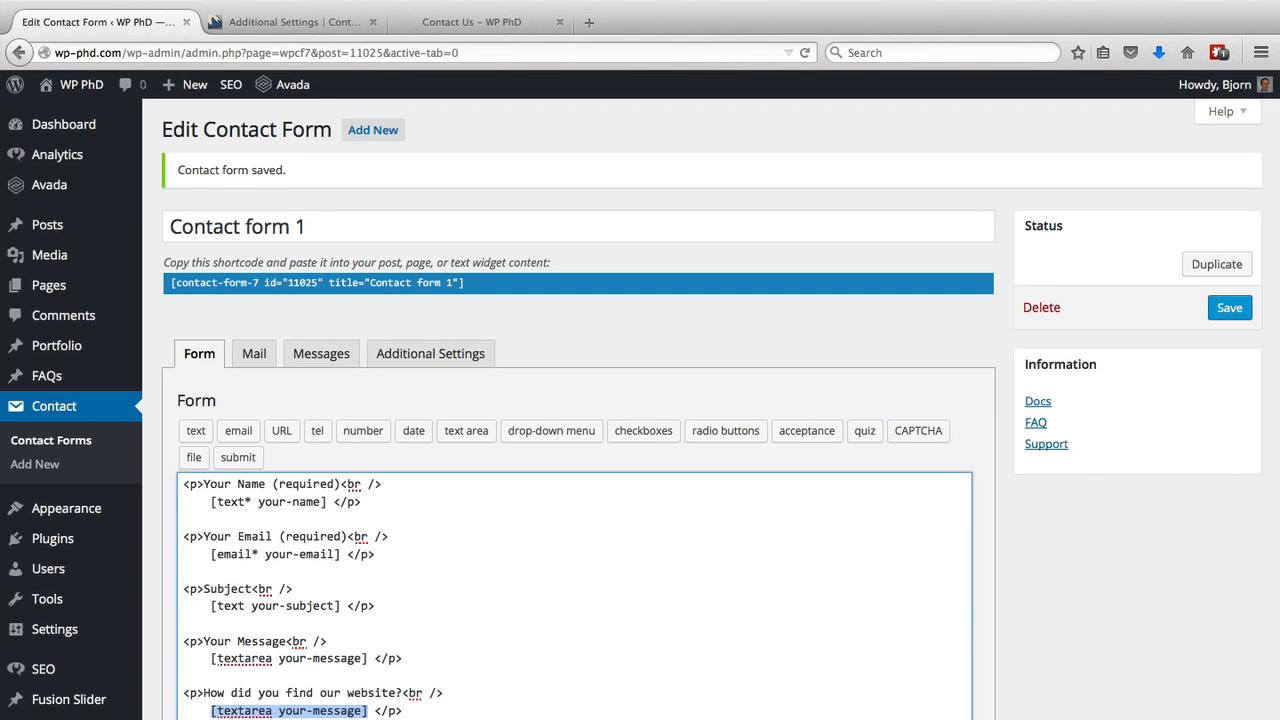
{"action": "key", "text": "BackSpace"}
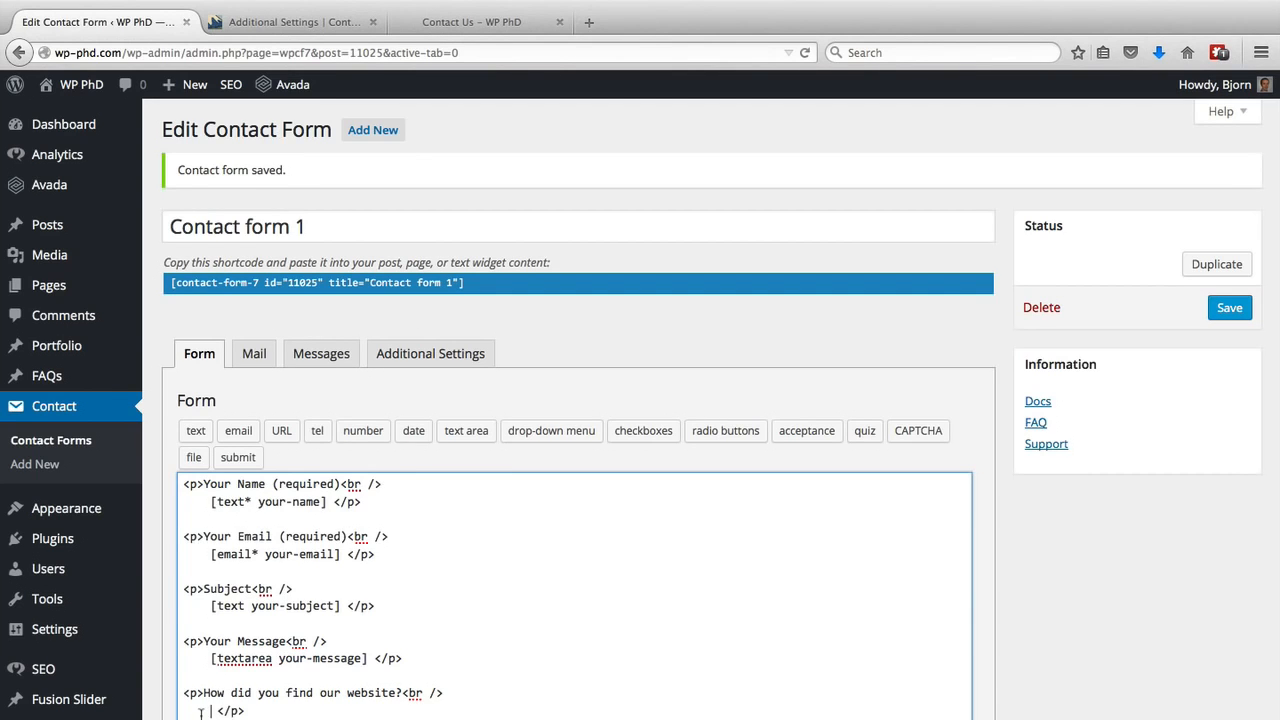
Set up a required drop-down menu tag with the options Google, Email and A friend told me, one per line
{"action": "left_click", "coordinate": [546, 431]}
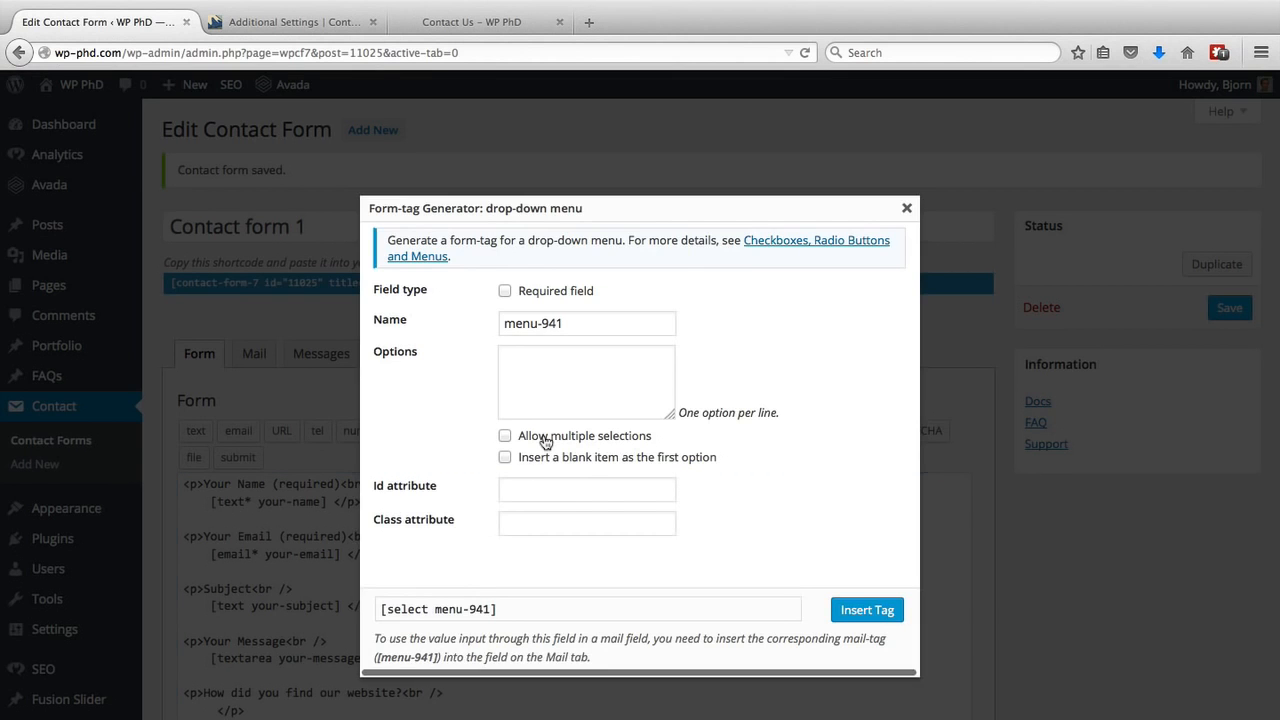
{"action": "left_click", "coordinate": [506, 292]}
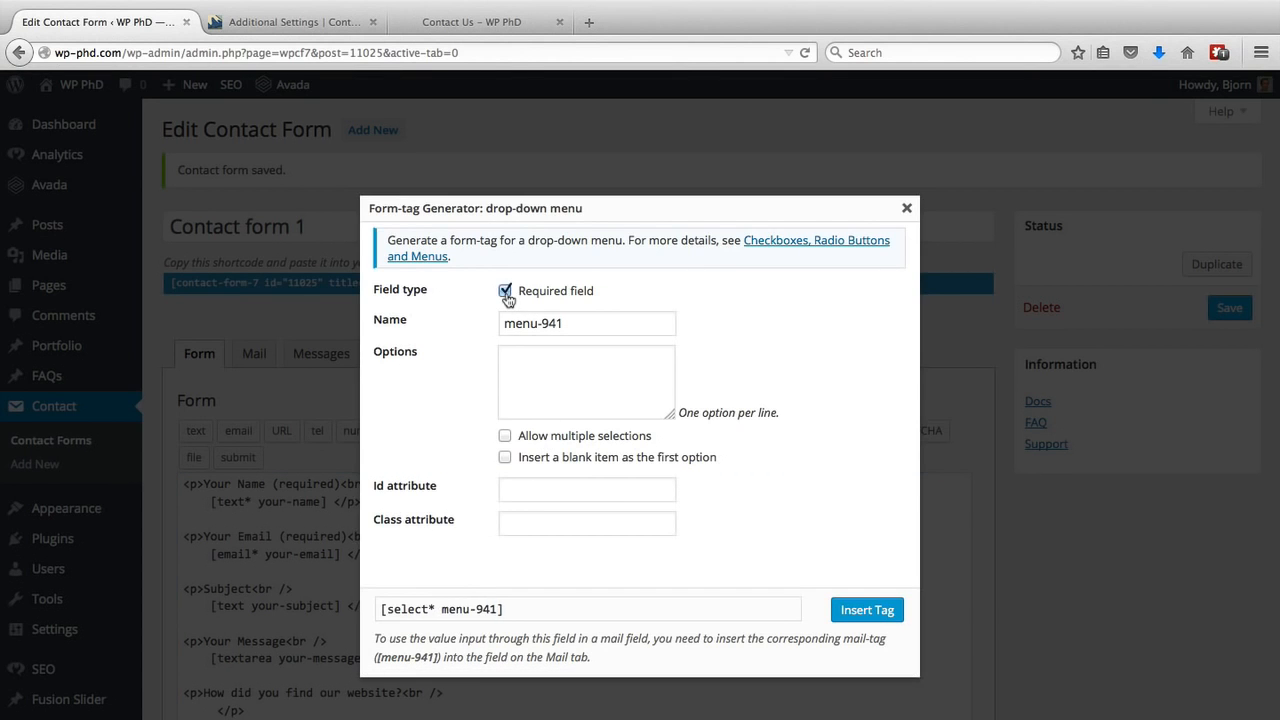
{"action": "left_click", "coordinate": [556, 362]}
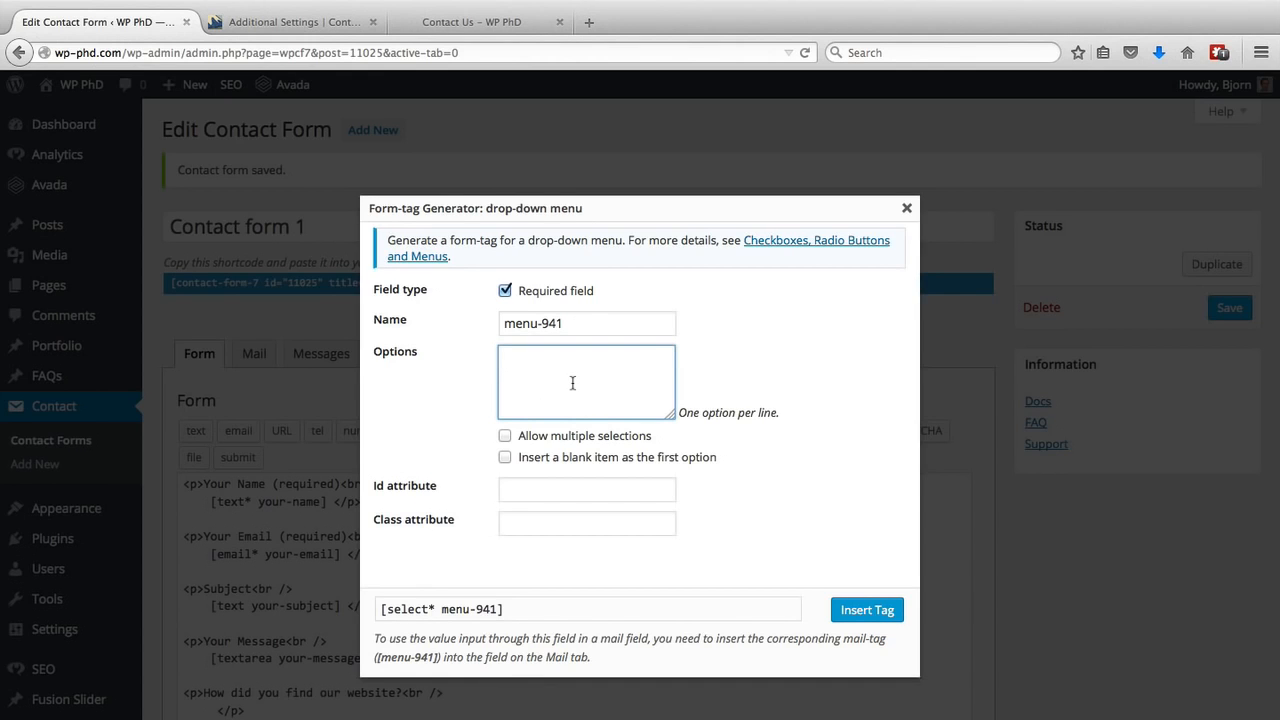
{"action": "type", "text": "Goo"}
{"action": "type", "text": "gle "}
{"action": "type", "text": "Email "}
{"action": "type", "text": "A told"}
{"action": "key", "text": "BackSpace"}
{"action": "key", "text": "BackSpace"}
{"action": "key", "text": "BackSpace"}
{"action": "key", "text": "BackSpace"}
{"action": "type", "text": "fr"}
{"action": "key", "text": "BackSpace"}
{"action": "type", "text": "riend told me"}
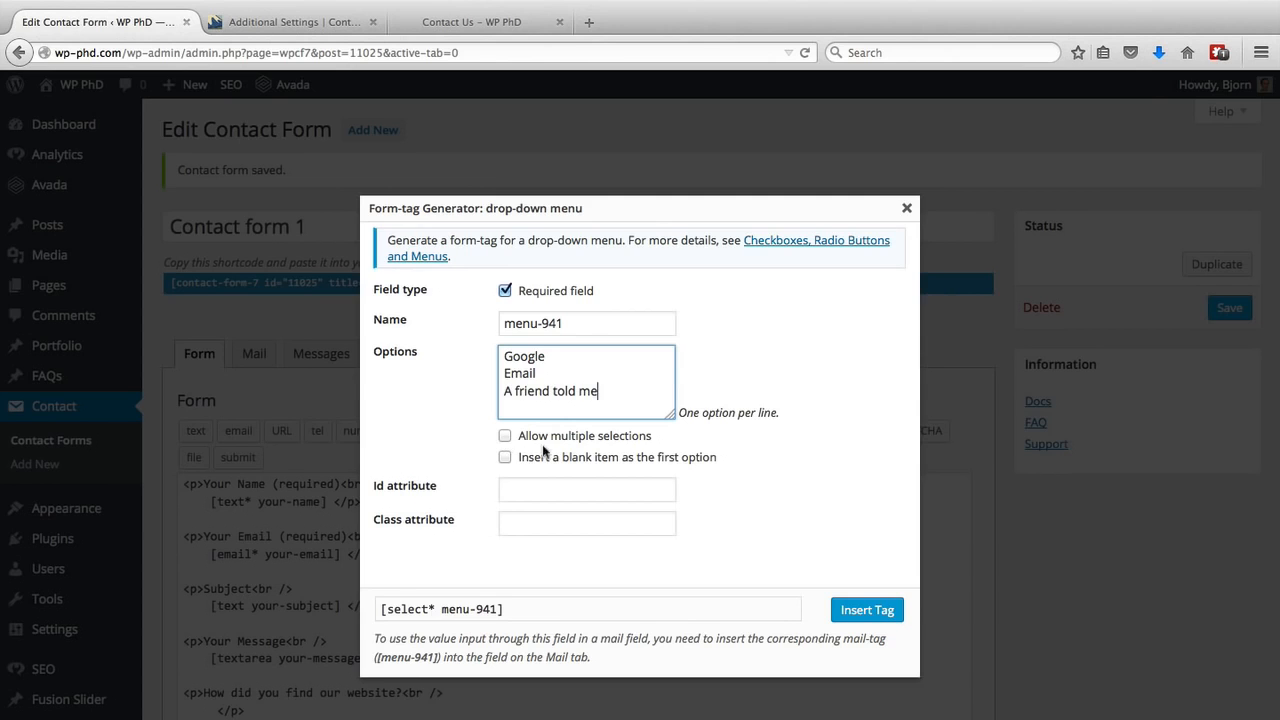
Insert the drop-down tag with a blank item as its first option and save the contact form
{"action": "left_click", "coordinate": [505, 458]}
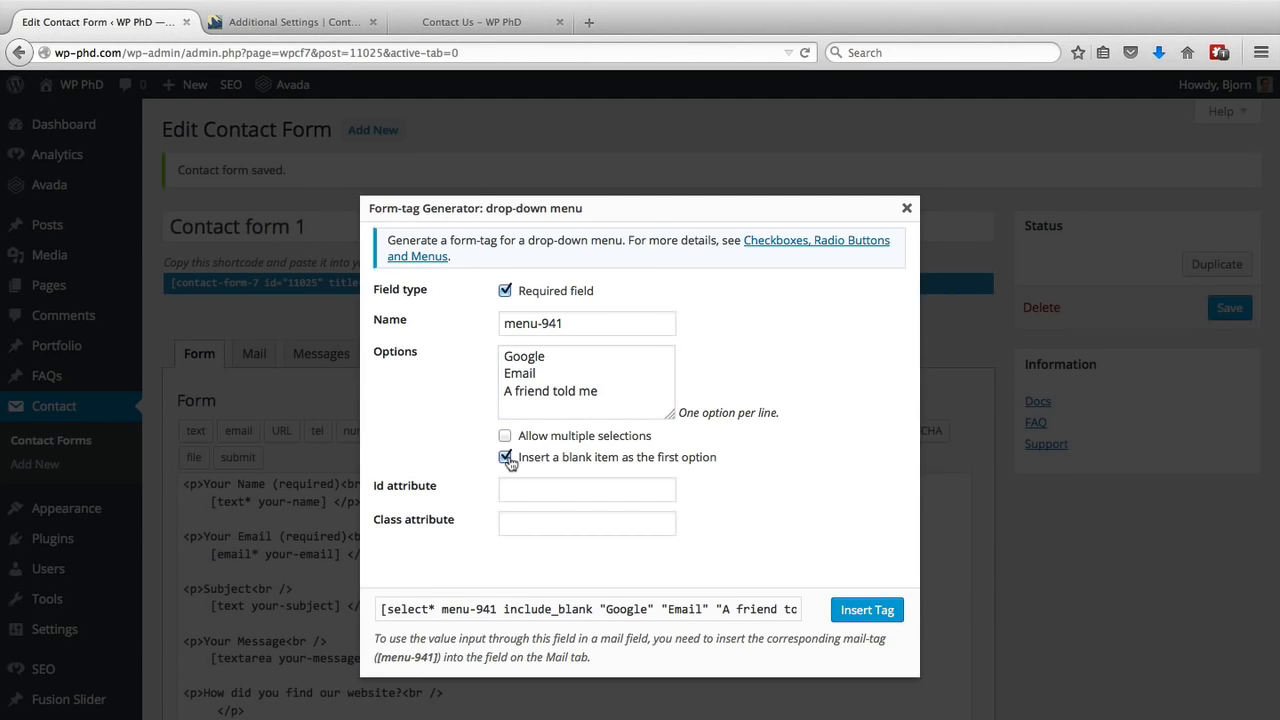
{"action": "left_click", "coordinate": [867, 610]}
{"action": "left_click_drag", "start_coordinate": [676, 710], "coordinate": [210, 710]}
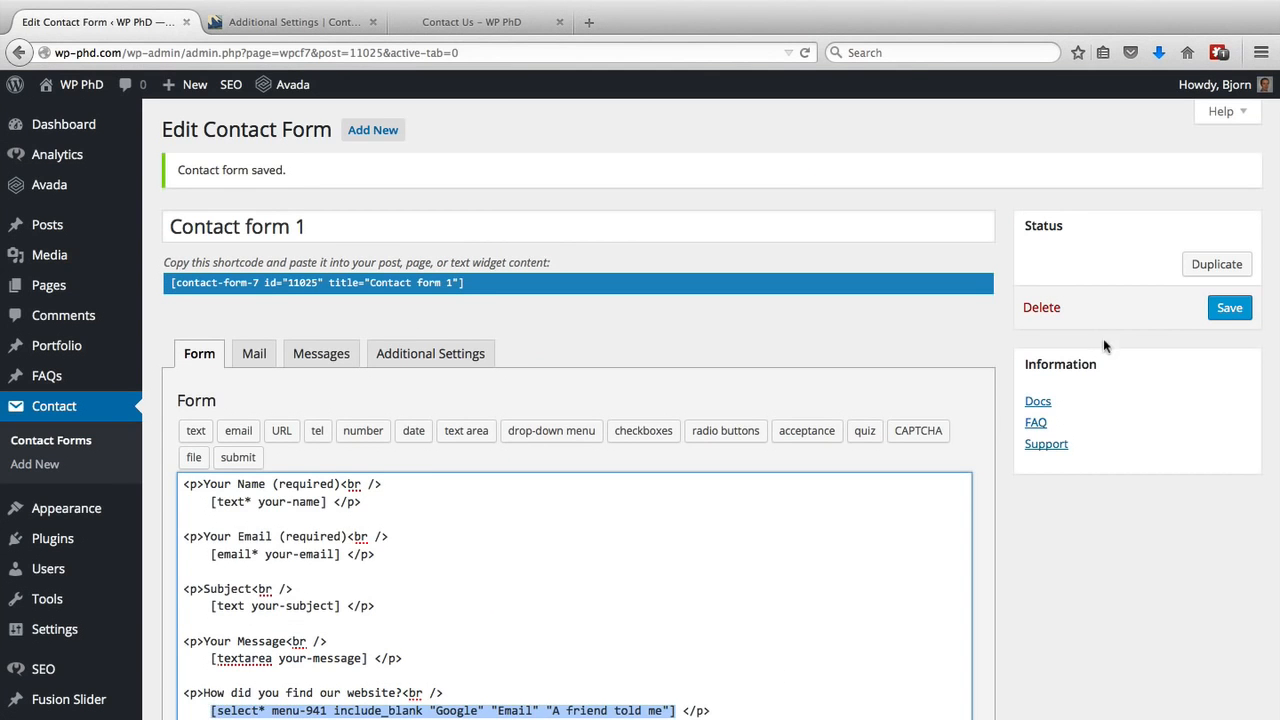
{"action": "left_click", "coordinate": [1223, 313]}
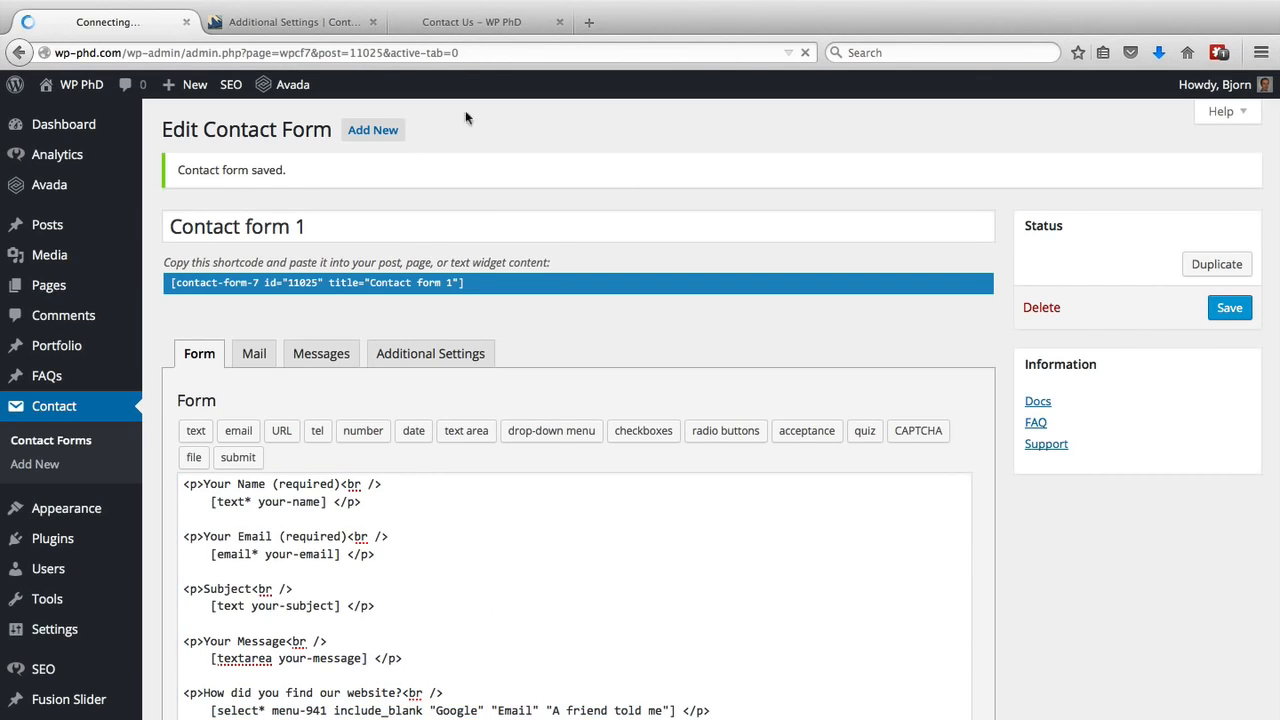
Reload the published Contact Us page and check the options of the "How did you find our website?" drop-down
{"action": "left_click", "coordinate": [461, 28]}
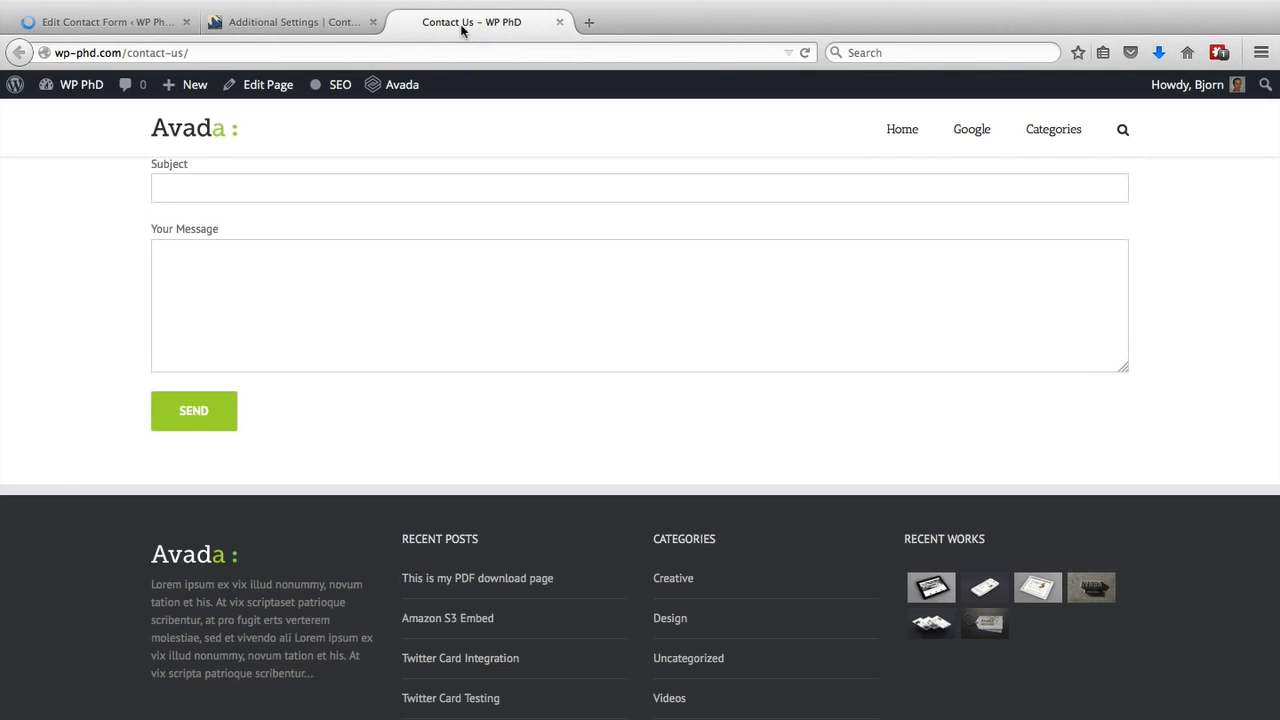
{"action": "left_click", "coordinate": [806, 52]}
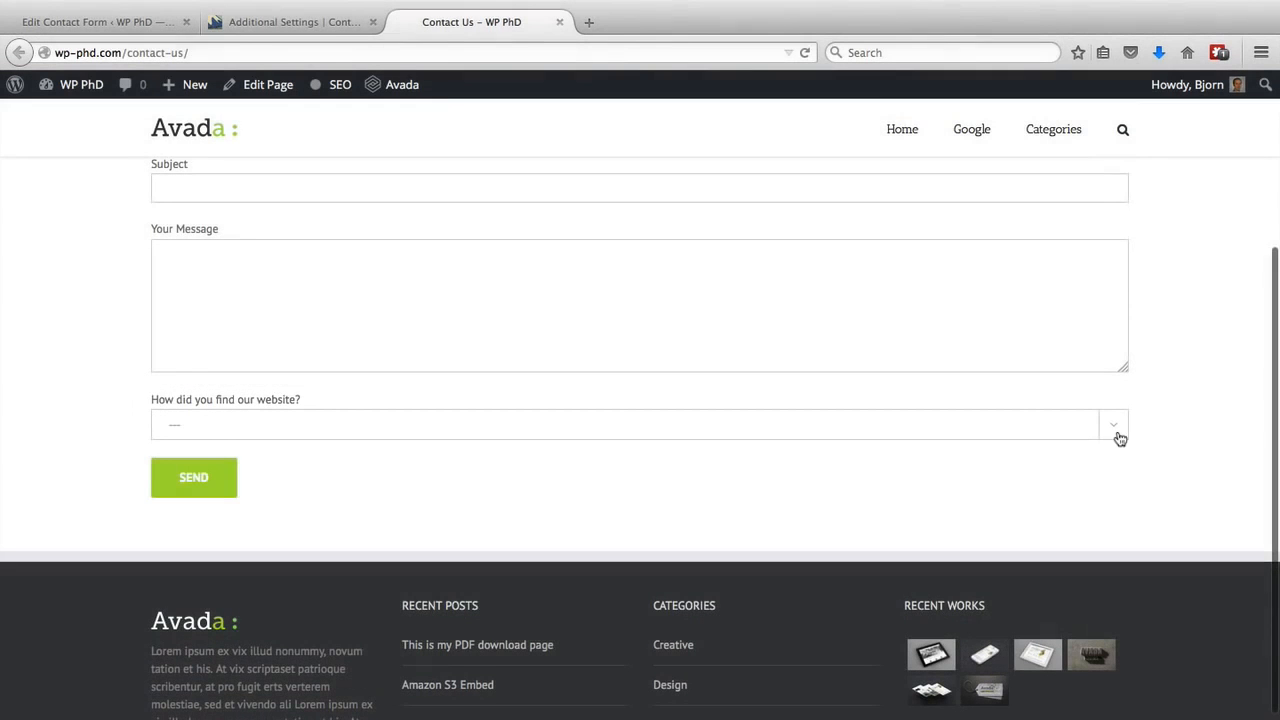
{"action": "left_click", "coordinate": [1120, 438]}
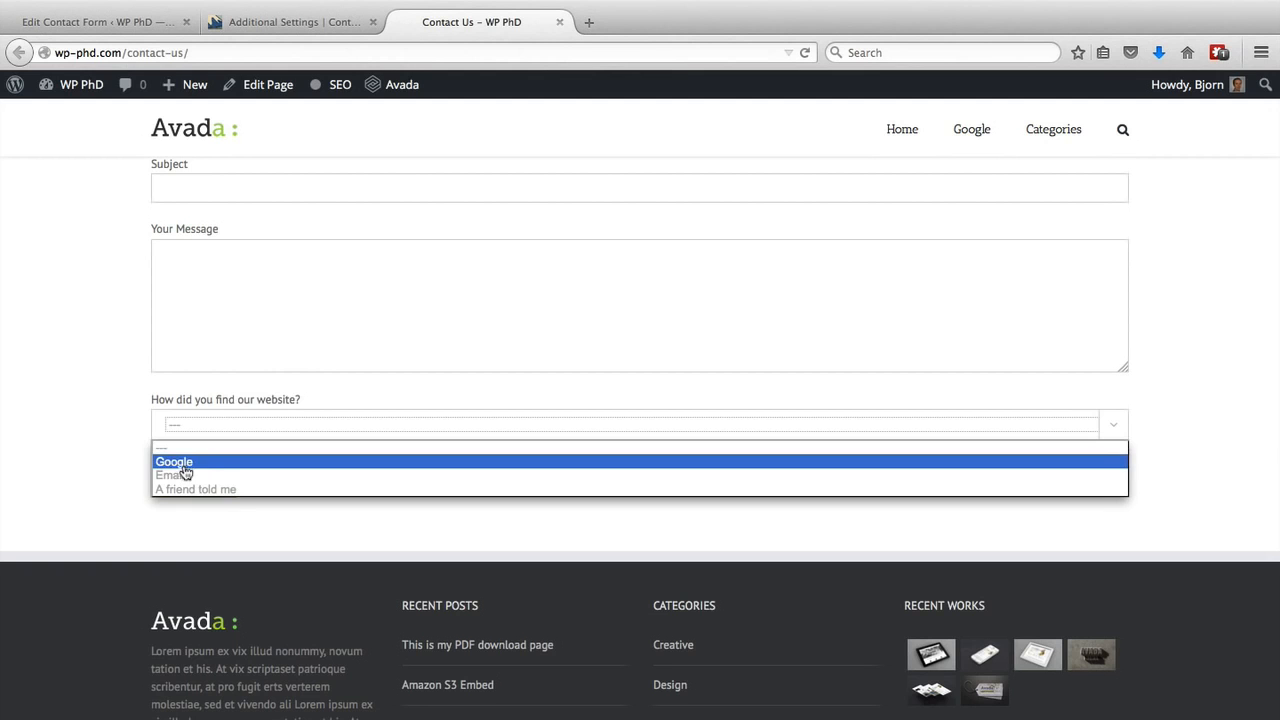
{"action": "left_click", "coordinate": [231, 518]}
{"action": "scroll", "coordinate": [231, 518], "scroll_direction": "up", "scroll_amount": 3}
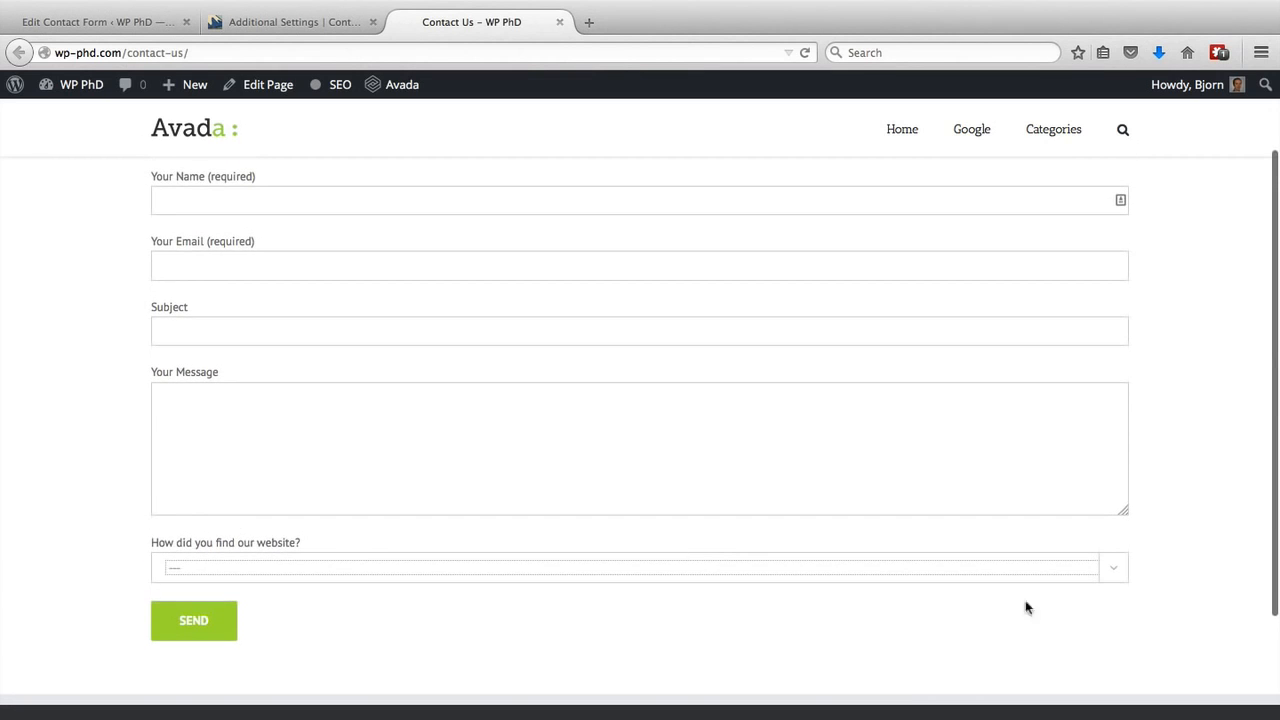
{"action": "left_click", "coordinate": [1124, 584]}
{"action": "left_click", "coordinate": [1159, 568]}
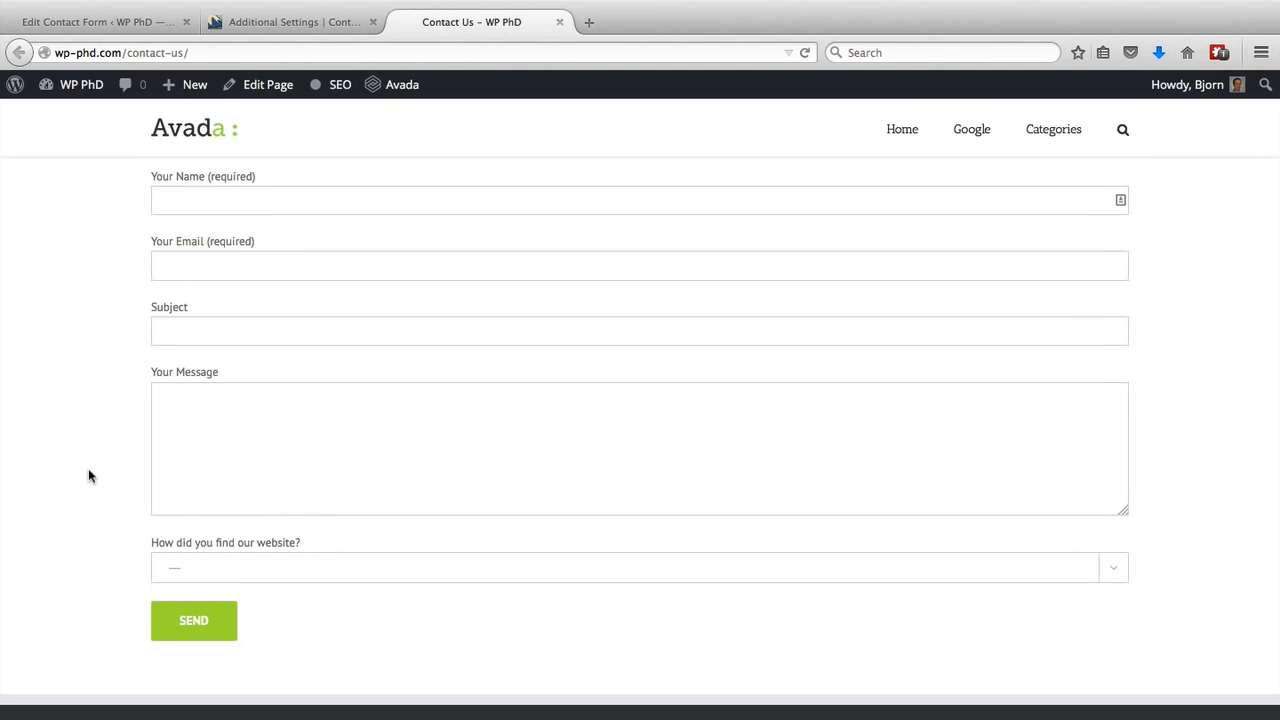
Return to the contact form editor and copy the drop-down field's name menu-941 from its select tag
{"action": "left_click", "coordinate": [100, 26]}
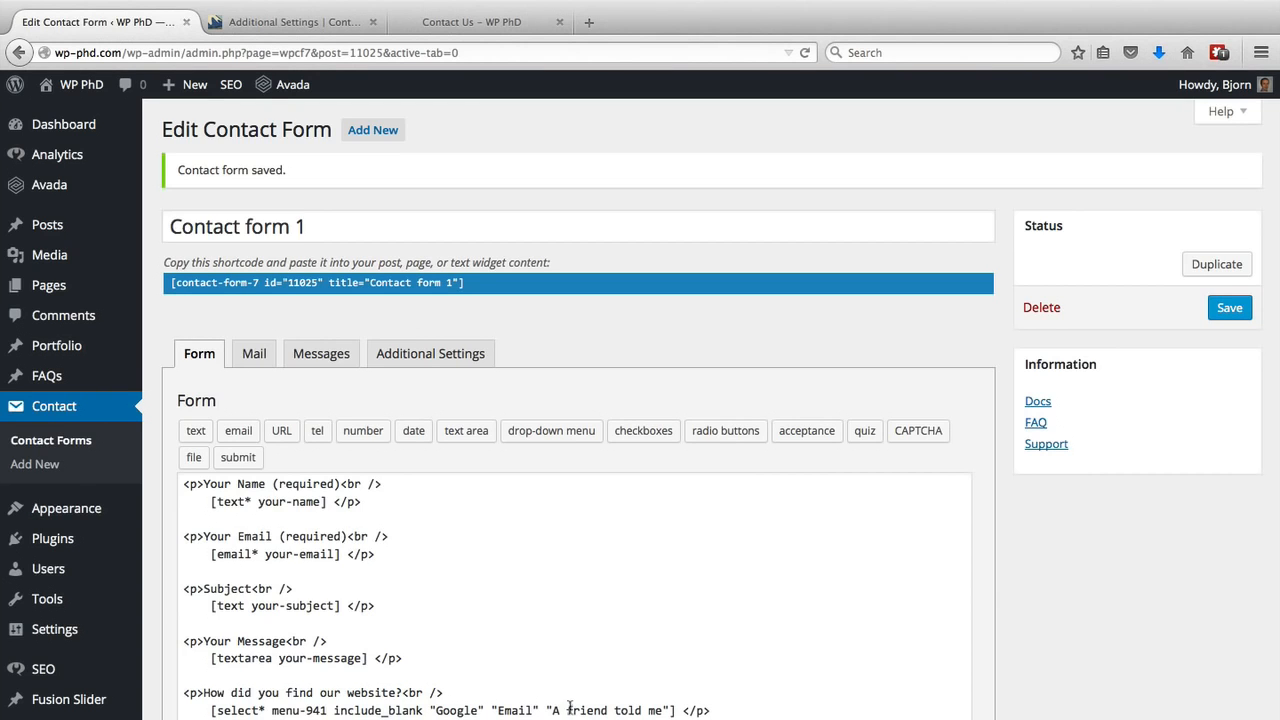
{"action": "scroll", "coordinate": [569, 700], "scroll_direction": "down", "scroll_amount": 1}
{"action": "left_click", "coordinate": [348, 645]}
{"action": "double_click", "coordinate": [290, 644]}
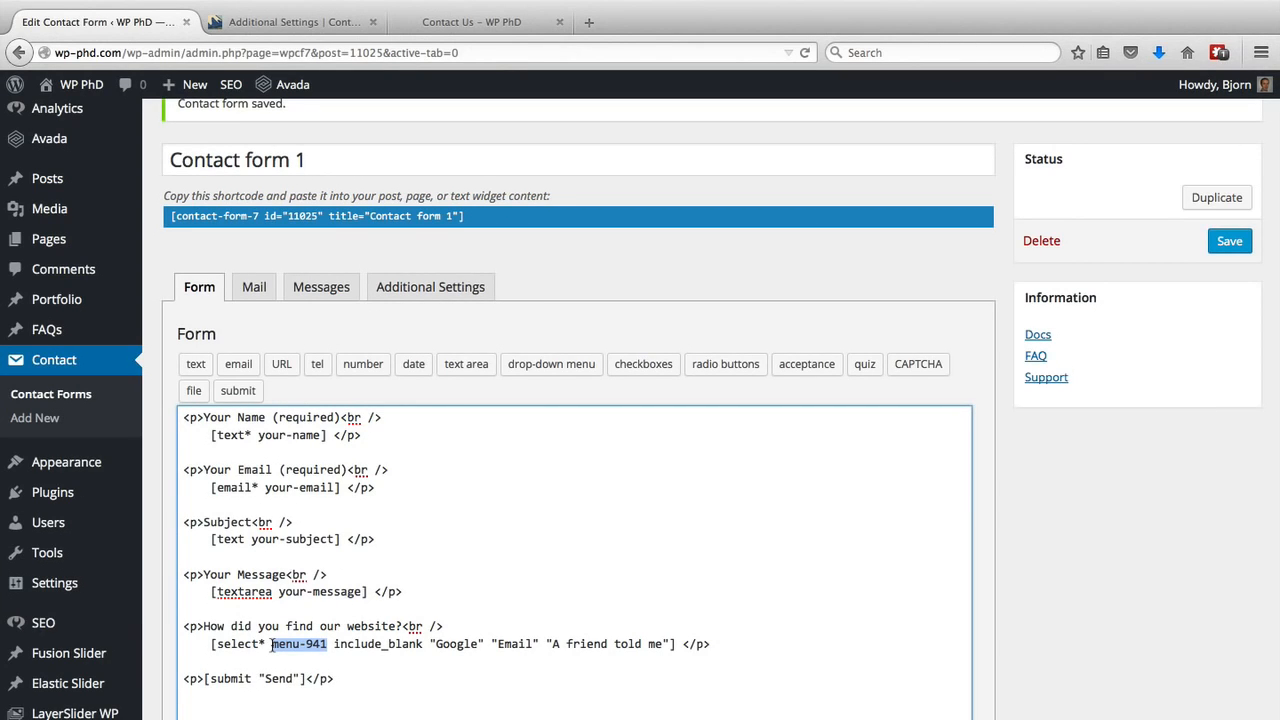
{"action": "right_click", "coordinate": [290, 644]}
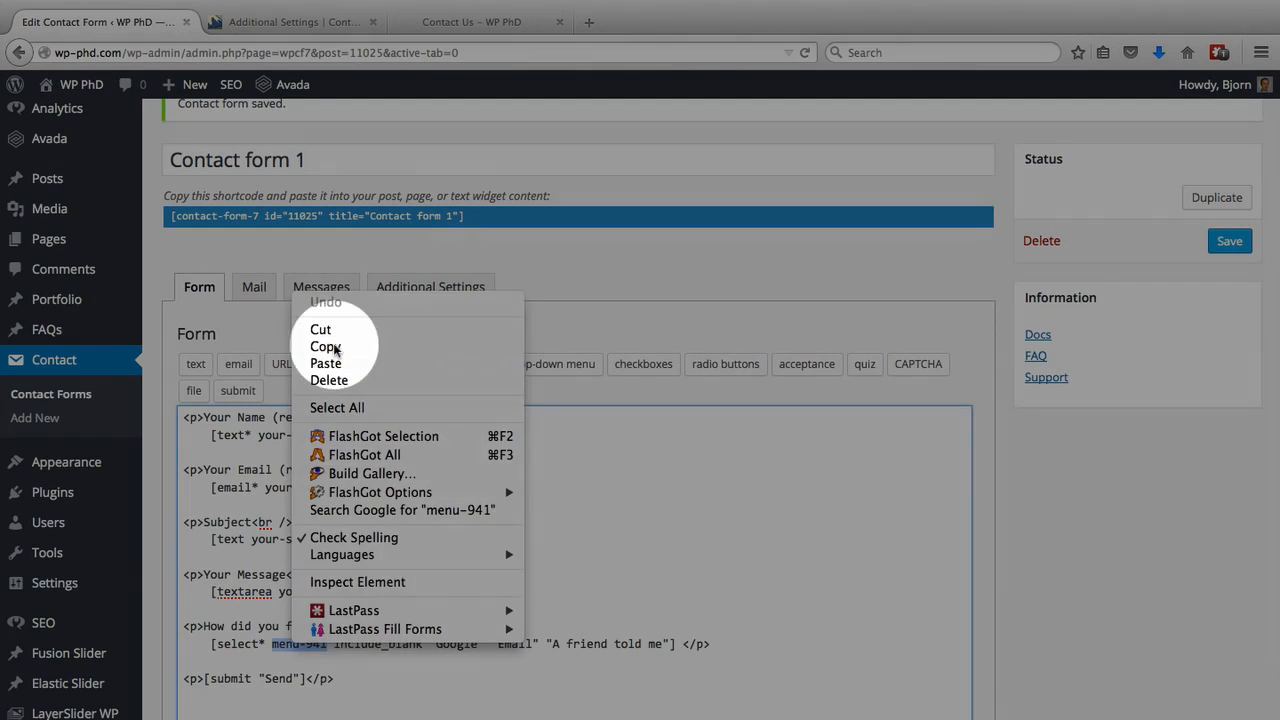
{"action": "left_click", "coordinate": [336, 348]}
Add the mail-tag [menu-941] below [your-message] in the form's mail message body
{"action": "left_click", "coordinate": [254, 287]}
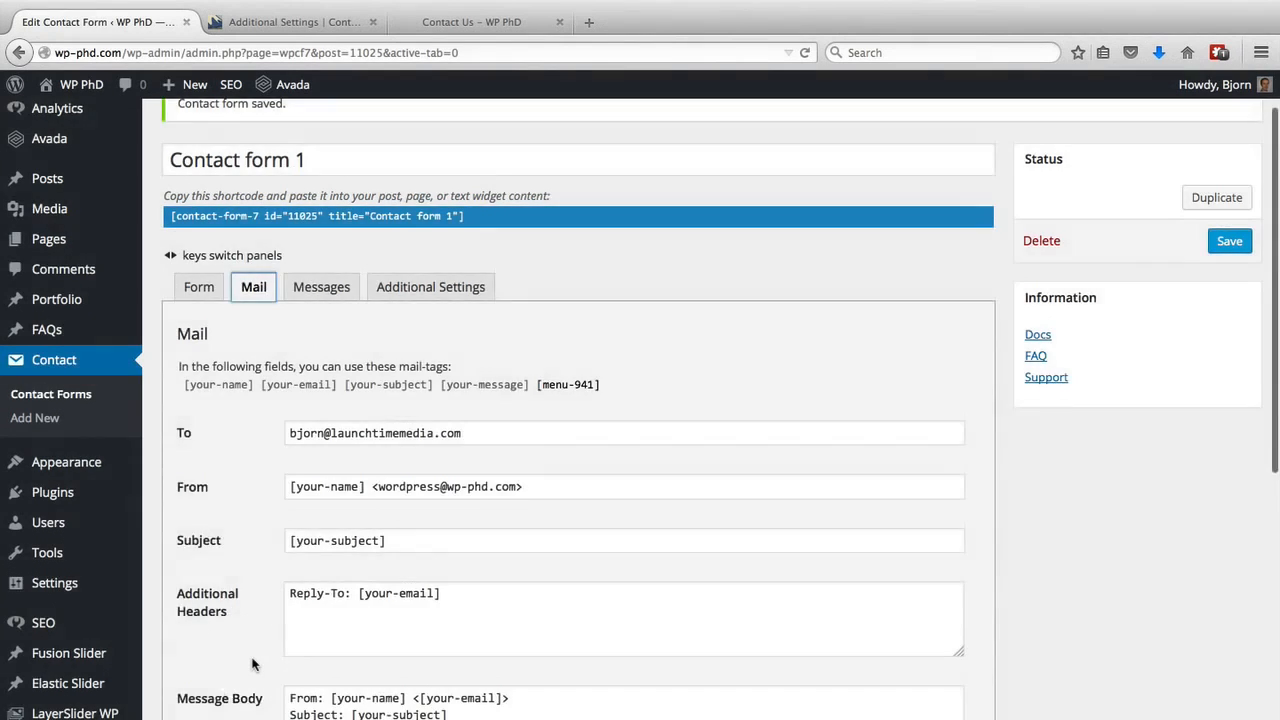
{"action": "scroll", "coordinate": [295, 640], "scroll_direction": "down", "scroll_amount": 3}
{"action": "left_click", "coordinate": [298, 665]}
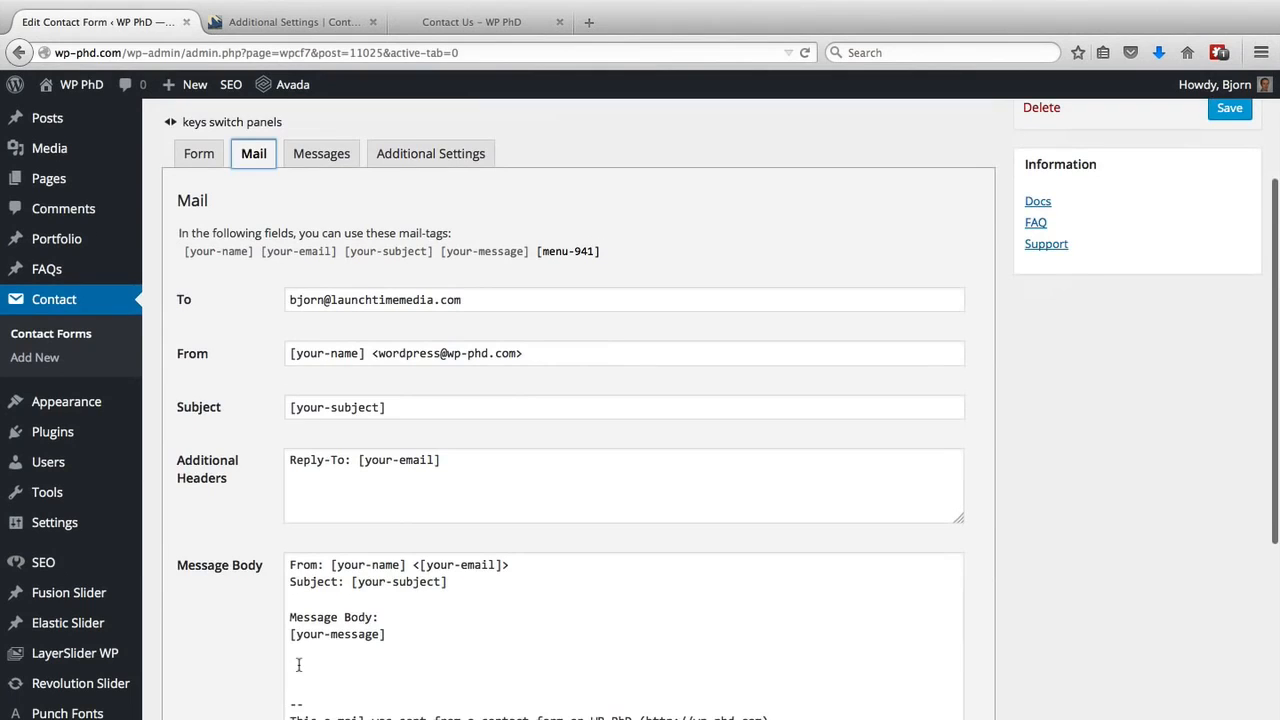
{"action": "type", "text": "[]"}
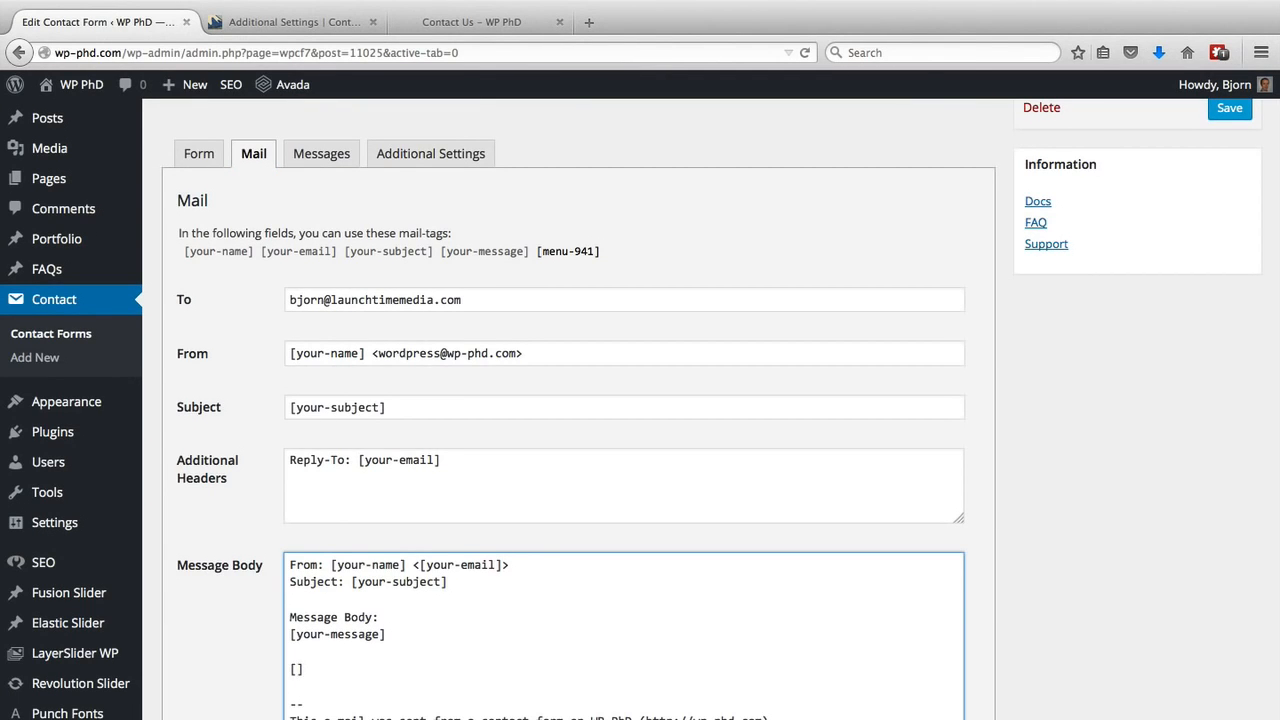
{"action": "key", "text": "super+v"}
Insert the line "This is how I found your website:" directly above the [menu-941] tag in the message body
{"action": "key", "text": "Up"}
{"action": "key", "text": "Return"}
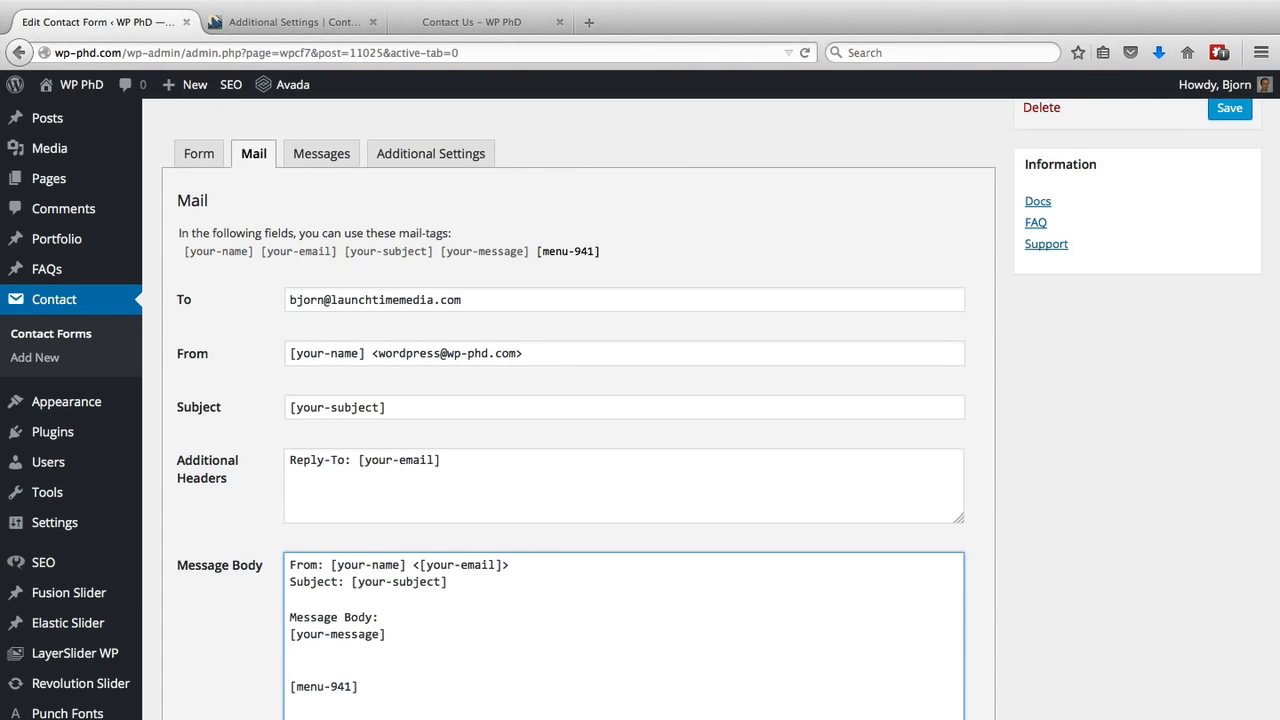
{"action": "type", "text": "This is how I foudn"}
{"action": "key", "text": "BackSpace"}
{"action": "key", "text": "BackSpace"}
{"action": "type", "text": "nd your website:"}
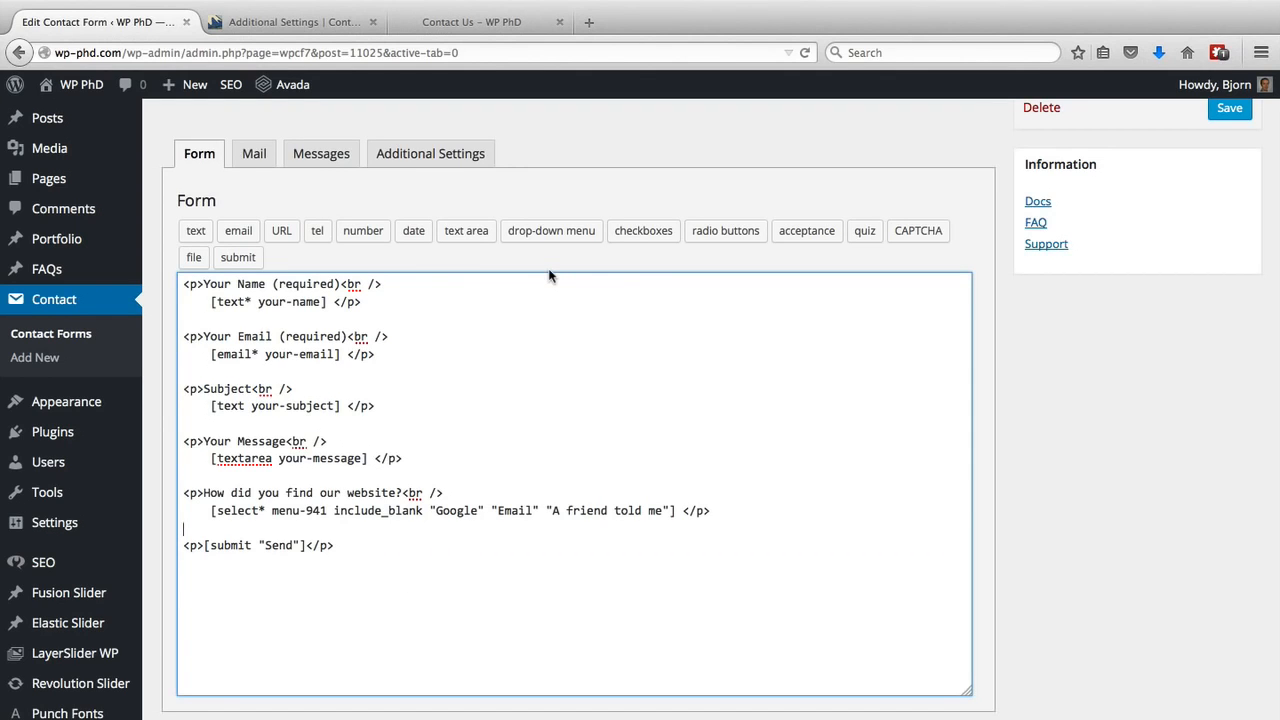
Go back to the mail settings and check the drop-down tag and its introductory line in the message body
{"action": "left_click", "coordinate": [254, 155]}
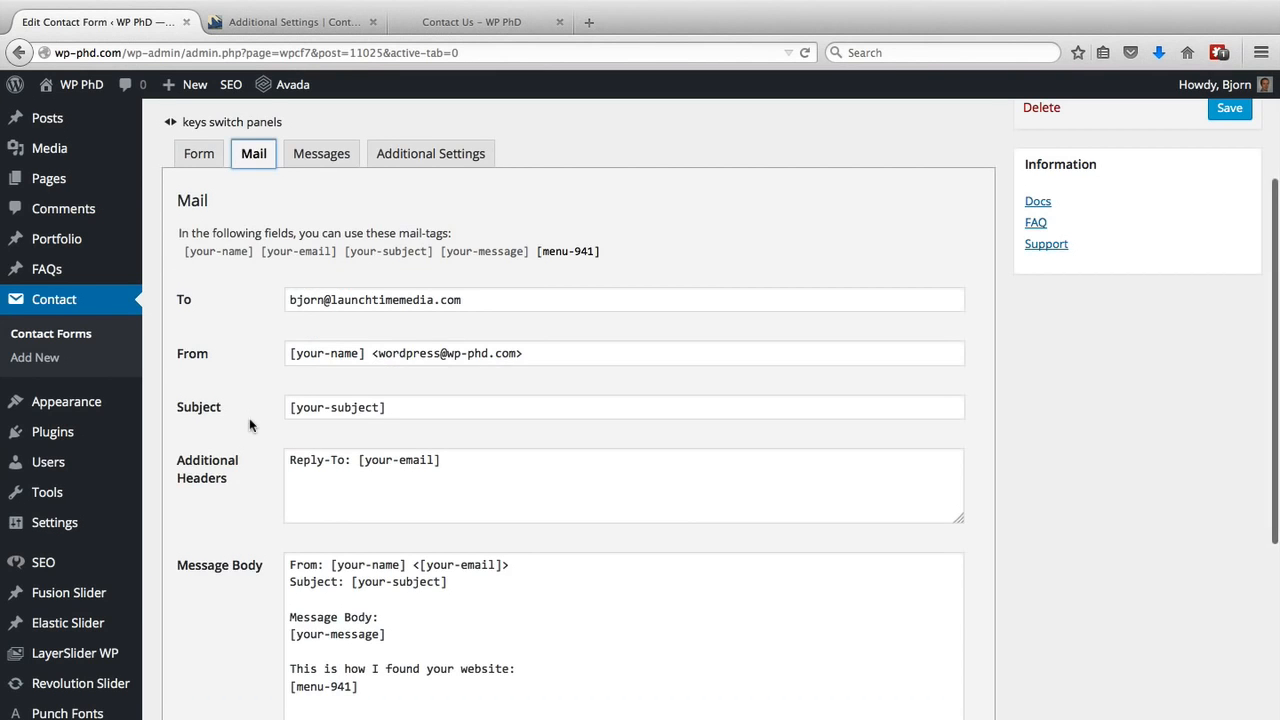
{"action": "scroll", "coordinate": [250, 425], "scroll_direction": "down", "scroll_amount": 1}
{"action": "scroll", "coordinate": [250, 425], "scroll_direction": "down", "scroll_amount": 3}
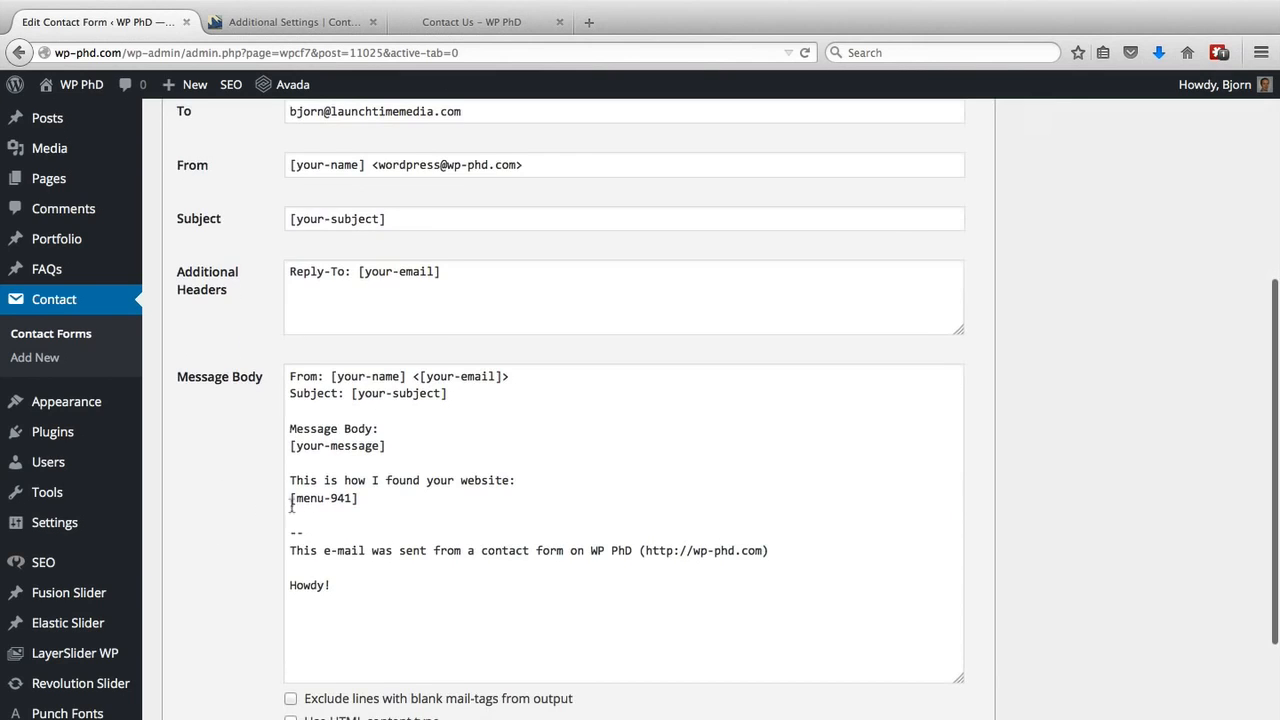